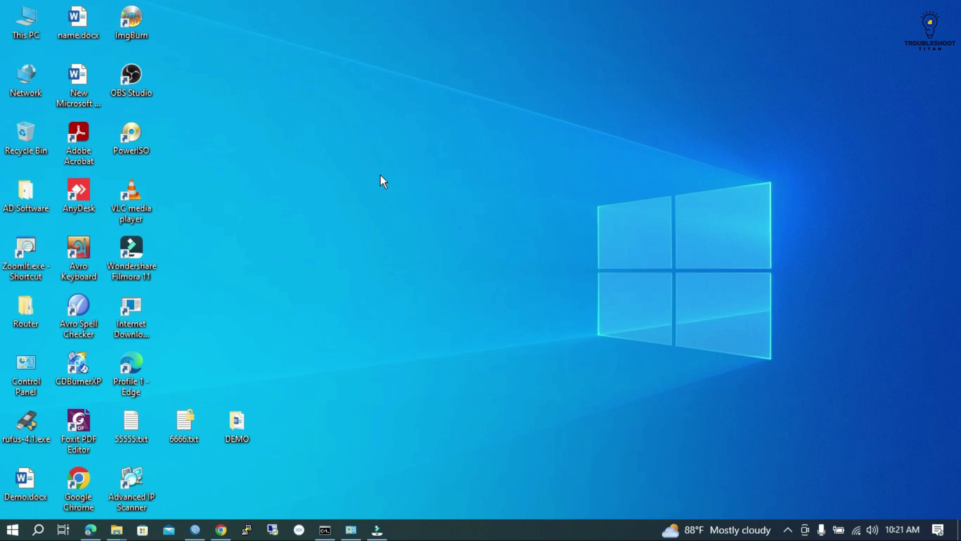
- Refresh the desktop icons several times
{"action": "right_click", "coordinate": [298, 163]}
{"action": "left_click", "coordinate": [371, 200]}
{"action": "right_click", "coordinate": [310, 132]}
{"action": "left_click", "coordinate": [362, 177]}
{"action": "right_click", "coordinate": [329, 131]}
{"action": "left_click", "coordinate": [382, 176]}
{"action": "right_click", "coordinate": [342, 125]}
{"action": "left_click", "coordinate": [374, 165]}
{"action": "right_click", "coordinate": [365, 146]}
{"action": "left_click", "coordinate": [430, 187]}
{"action": "right_click", "coordinate": [392, 149]}
{"action": "left_click", "coordinate": [415, 190]}
- Search Google for 'ip scanner' from Chrome's address bar
{"action": "left_click", "coordinate": [222, 529]}
{"action": "left_click", "coordinate": [234, 40]}
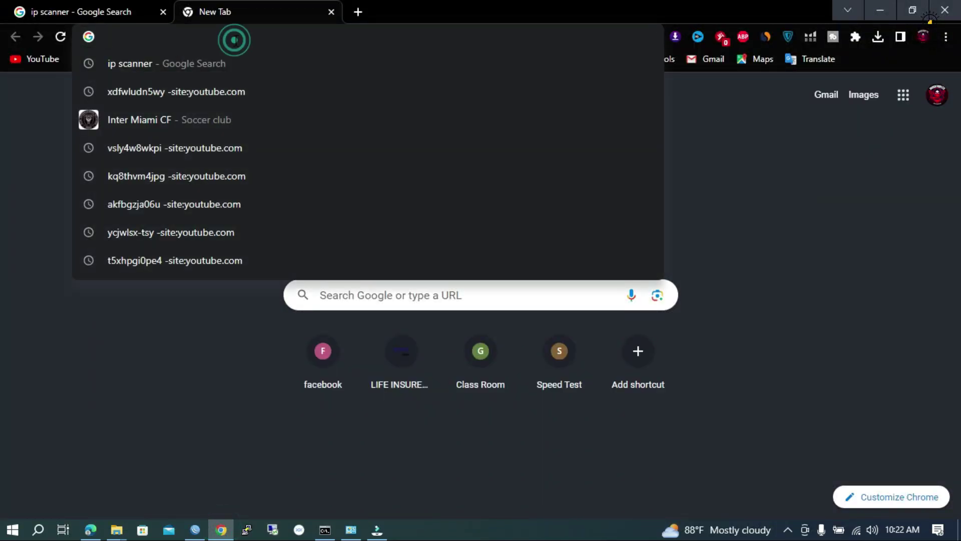
{"action": "type", "text": "ips"}
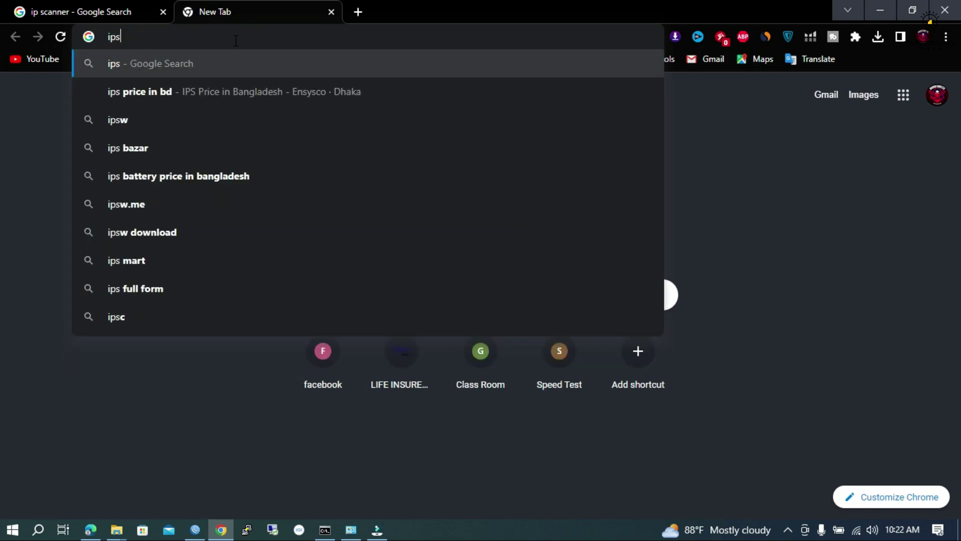
{"action": "key", "text": "BackSpace"}
{"action": "type", "text": "c"}
{"action": "key", "text": "BackSpace"}
{"action": "type", "text": "sc"}
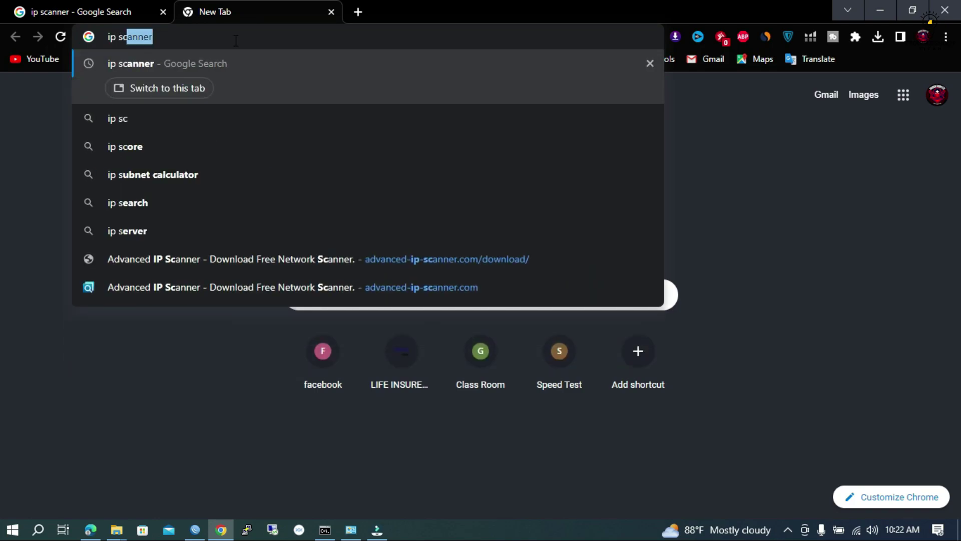
{"action": "type", "text": "anner"}
{"action": "key", "text": "Return"}
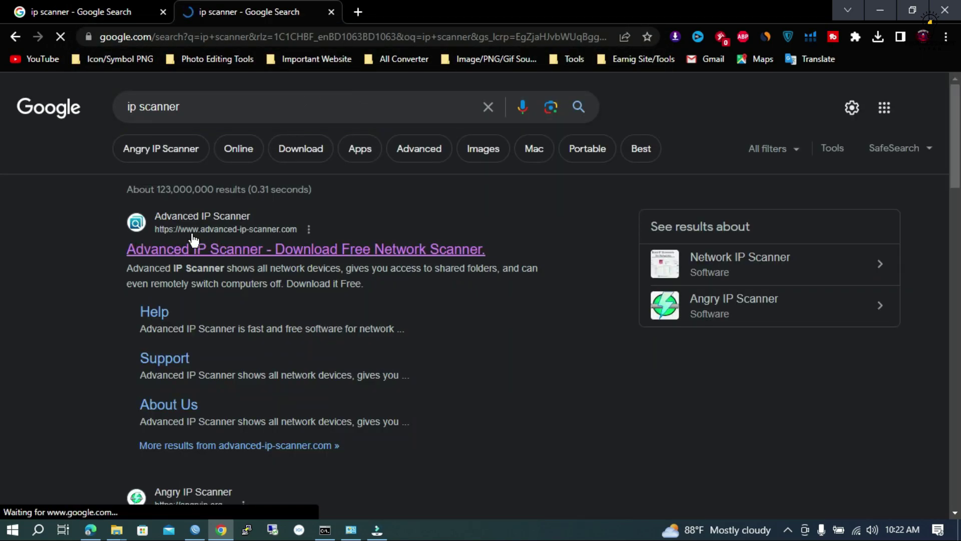
- Open the official Advanced IP Scanner result in a new tab and switch to it
{"action": "left_click", "coordinate": [243, 235]}
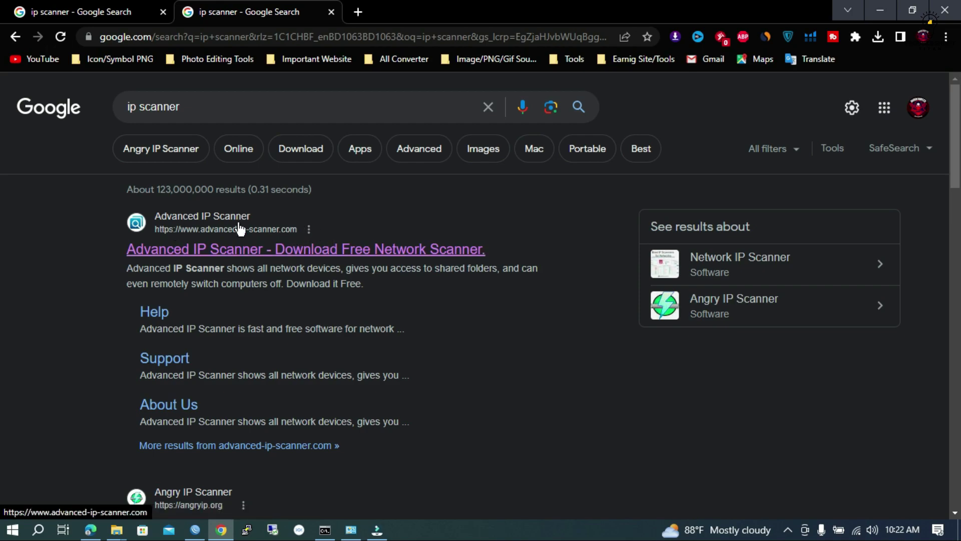
{"action": "right_click", "coordinate": [240, 252]}
{"action": "left_click", "coordinate": [281, 257]}
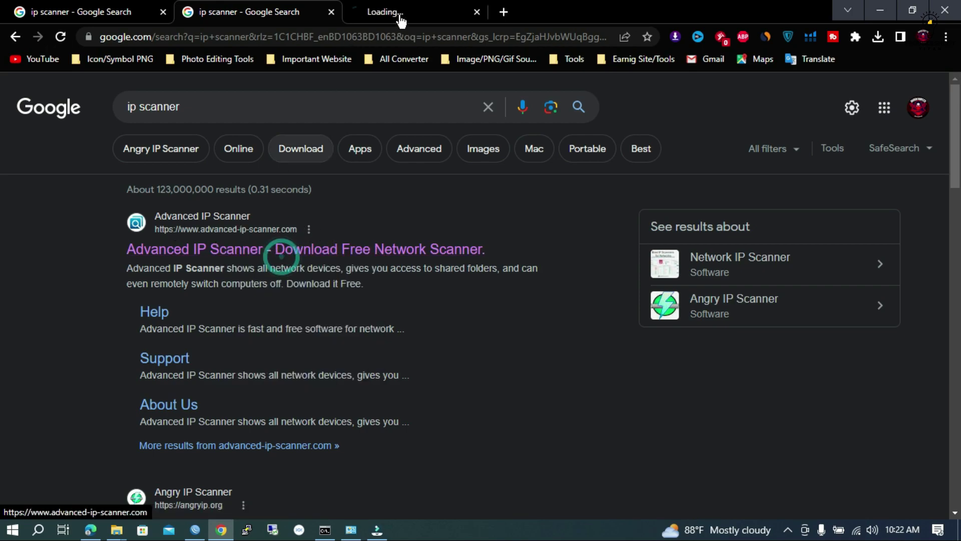
{"action": "left_click", "coordinate": [400, 15]}
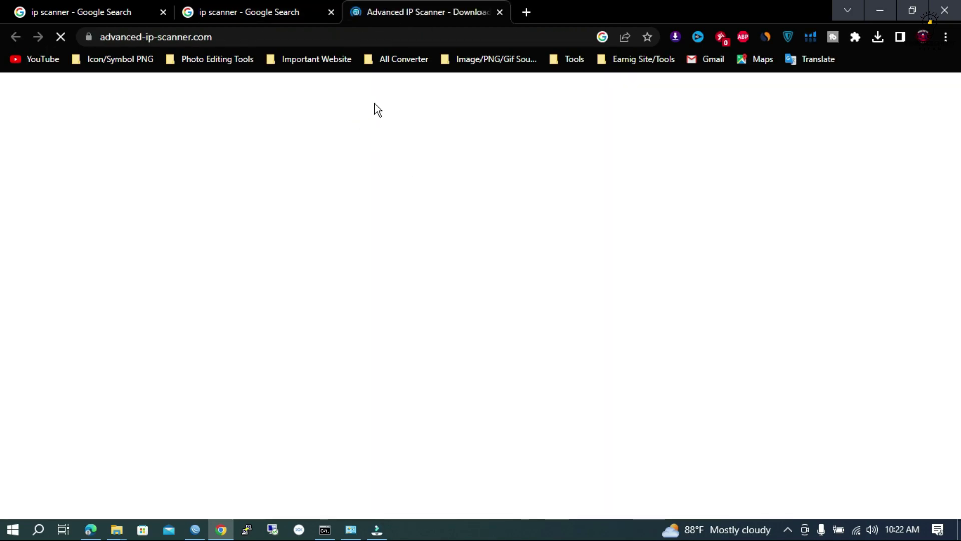
- Download the Advanced_IP_Scanner_2.5.4594.1 installer with the Free Download button
{"action": "scroll", "coordinate": [524, 345], "scroll_direction": "down", "scroll_amount": 3}
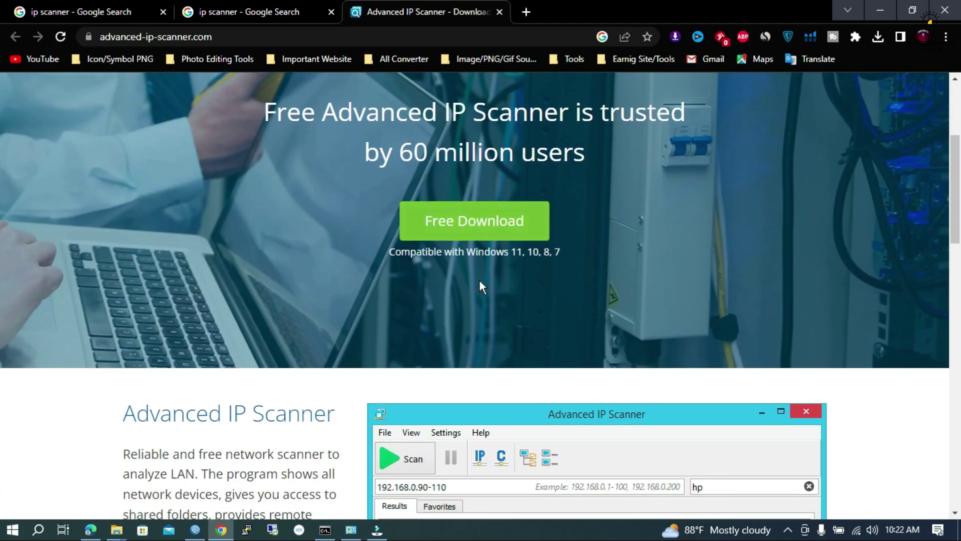
{"action": "scroll", "coordinate": [480, 283], "scroll_direction": "down", "scroll_amount": 4}
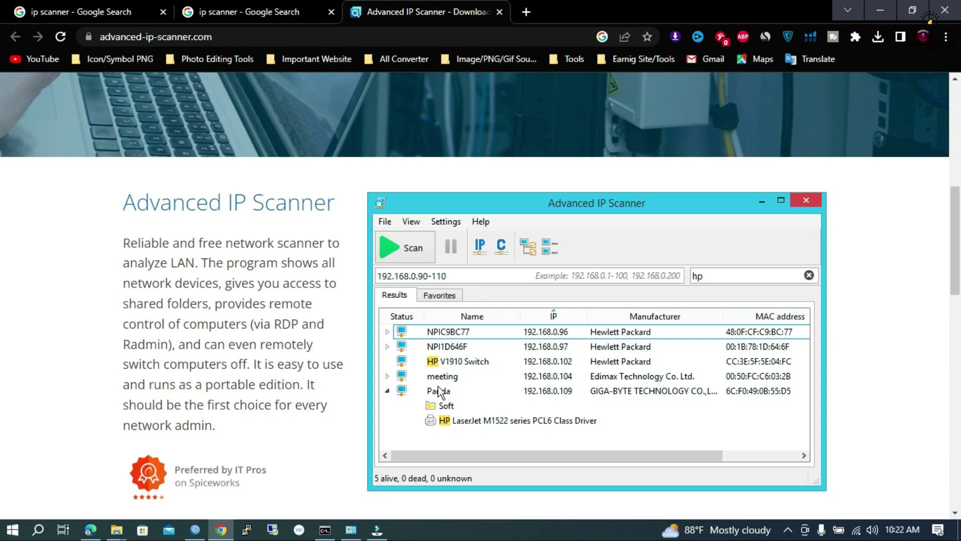
{"action": "scroll", "coordinate": [641, 264], "scroll_direction": "down", "scroll_amount": 5}
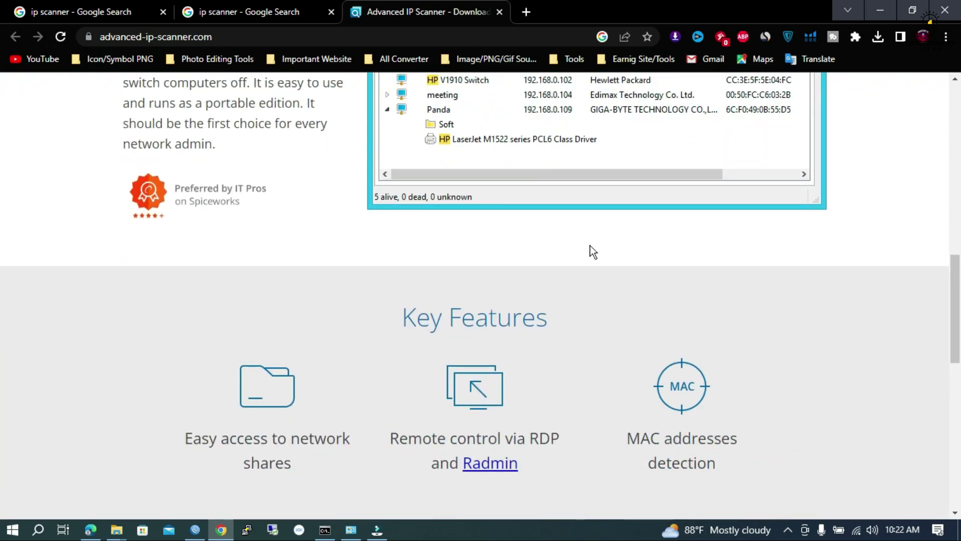
{"action": "scroll", "coordinate": [572, 248], "scroll_direction": "up", "scroll_amount": 4}
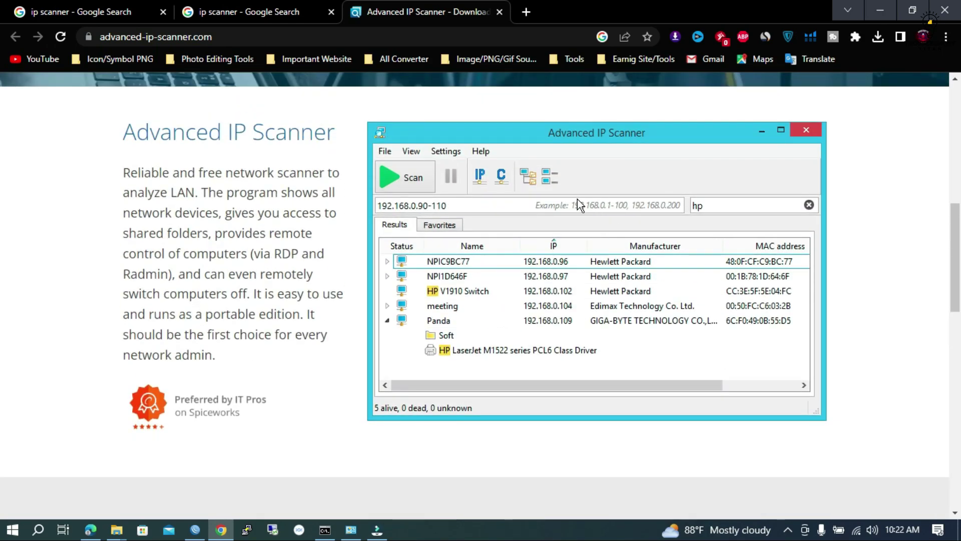
{"action": "scroll", "coordinate": [566, 219], "scroll_direction": "up", "scroll_amount": 5}
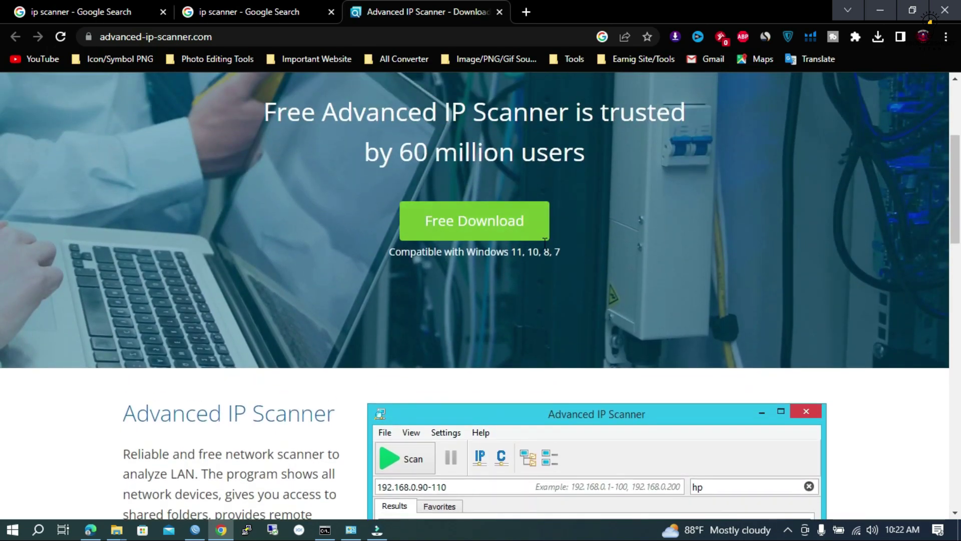
{"action": "scroll", "coordinate": [457, 223], "scroll_direction": "up", "scroll_amount": 3}
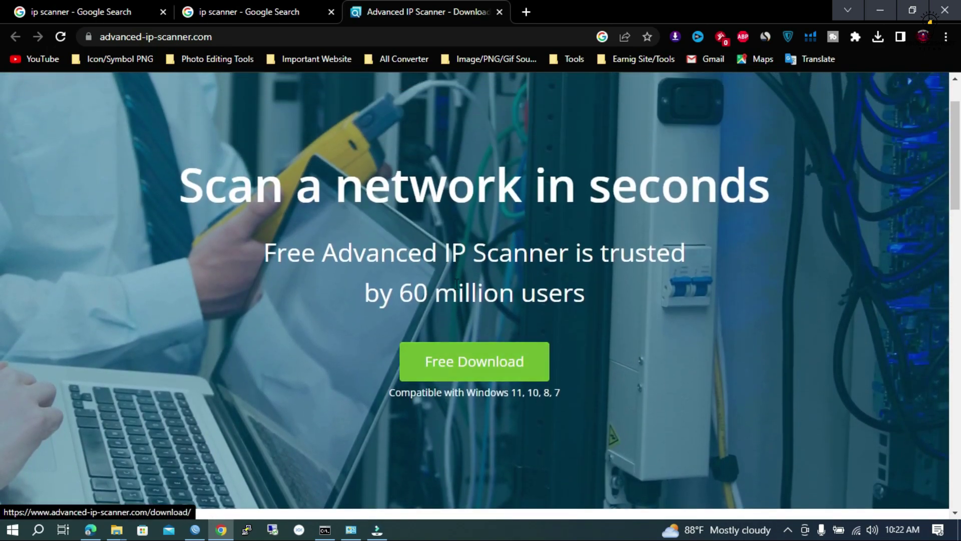
{"action": "left_click", "coordinate": [490, 379]}
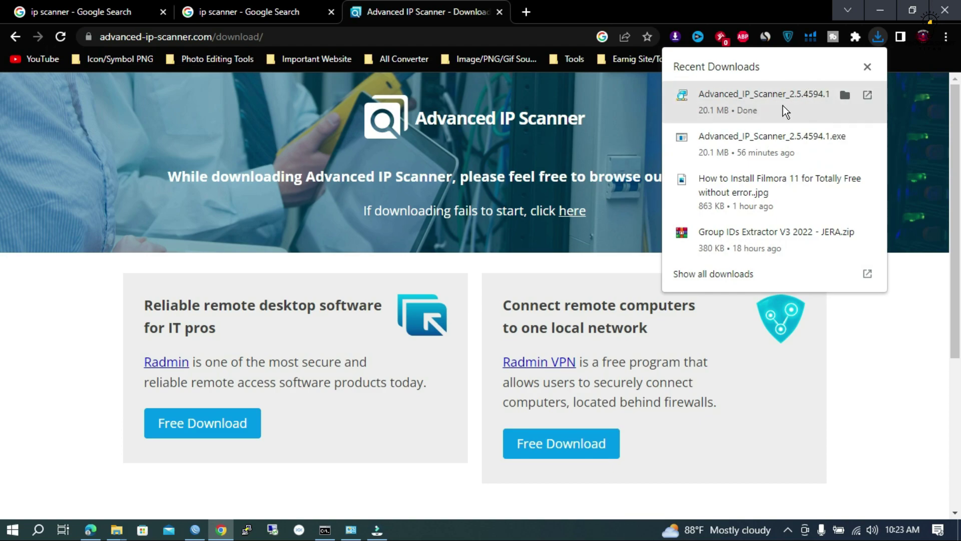
- Minimise Chrome and refresh the desktop icons
{"action": "left_click", "coordinate": [874, 17]}
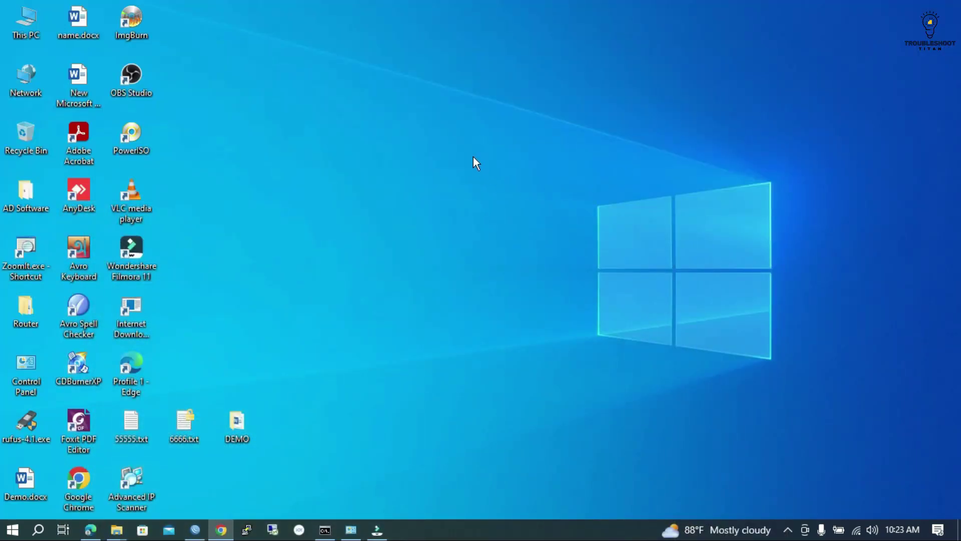
{"action": "right_click", "coordinate": [473, 157]}
{"action": "left_click", "coordinate": [532, 192]}
{"action": "right_click", "coordinate": [319, 201]}
{"action": "right_click", "coordinate": [326, 122]}
{"action": "left_click", "coordinate": [388, 165]}
- Move the Advanced IP Scanner shortcut to the middle of the desktop and refresh
{"action": "left_click_drag", "start_coordinate": [151, 468], "coordinate": [441, 150]}
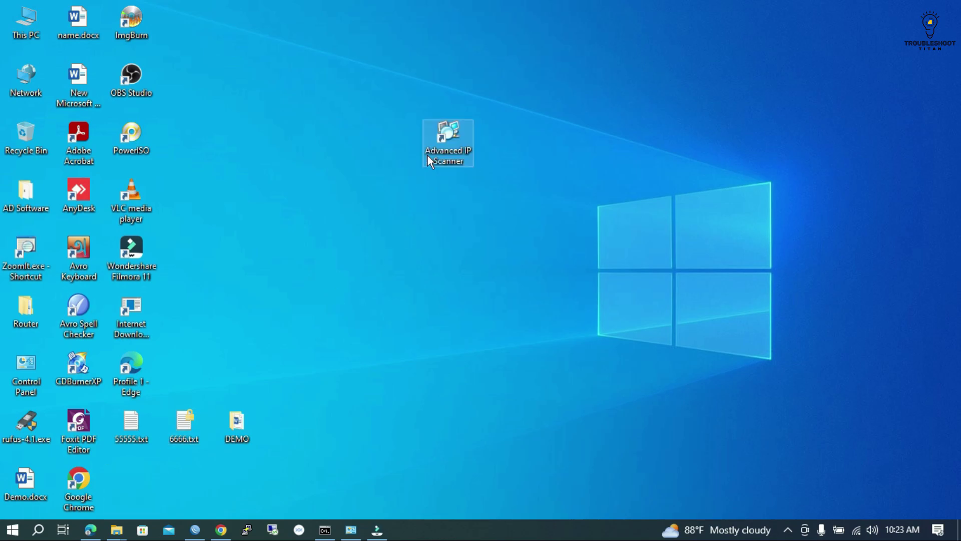
{"action": "right_click", "coordinate": [607, 176]}
{"action": "left_click", "coordinate": [689, 216]}
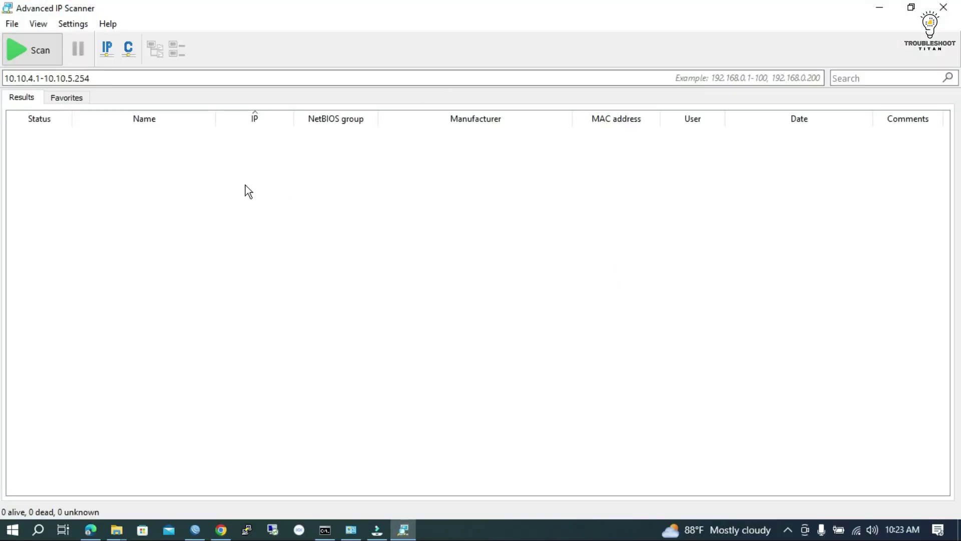
- Delete the old 10.10.4.1-10.10.5.254 range from the IP range box
{"action": "left_click", "coordinate": [112, 76]}
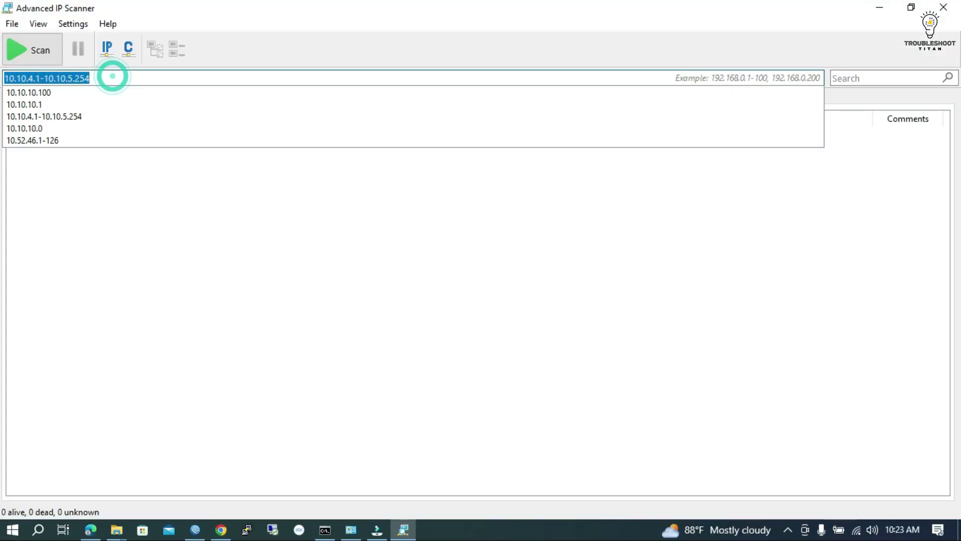
{"action": "key", "text": "Delete"}
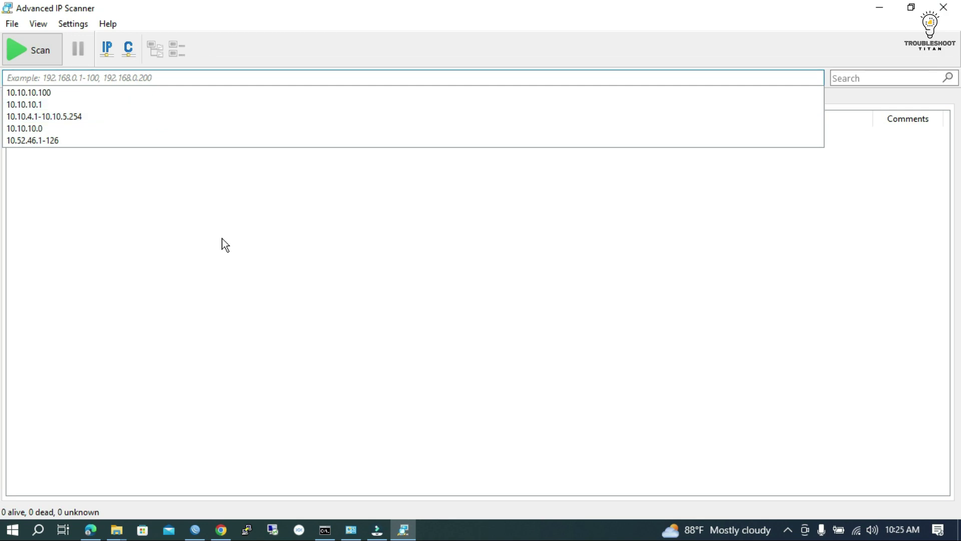
- Launch cmd from the Run prompt and run ipconfig
{"action": "key", "text": "super+r"}
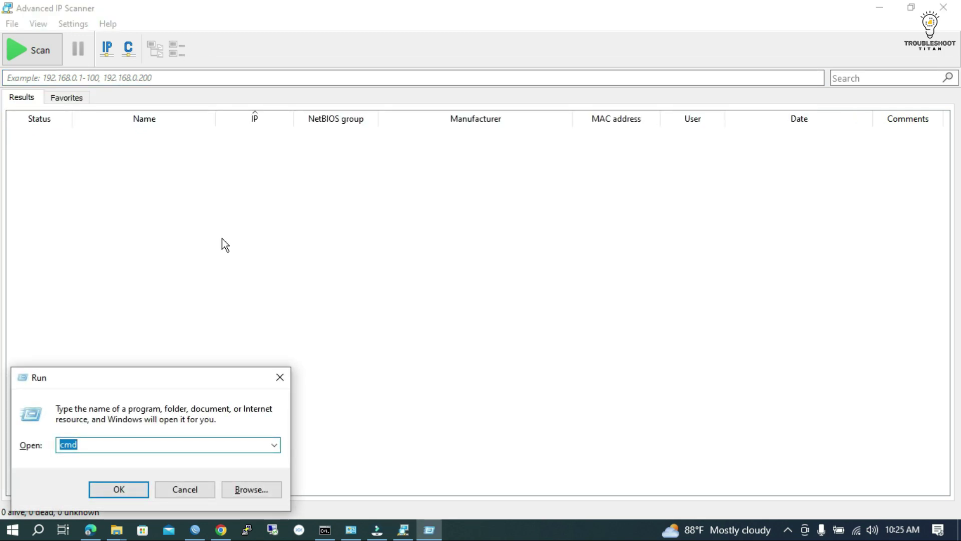
{"action": "key", "text": "BackSpace"}
{"action": "type", "text": "cmd"}
{"action": "key", "text": "Return"}
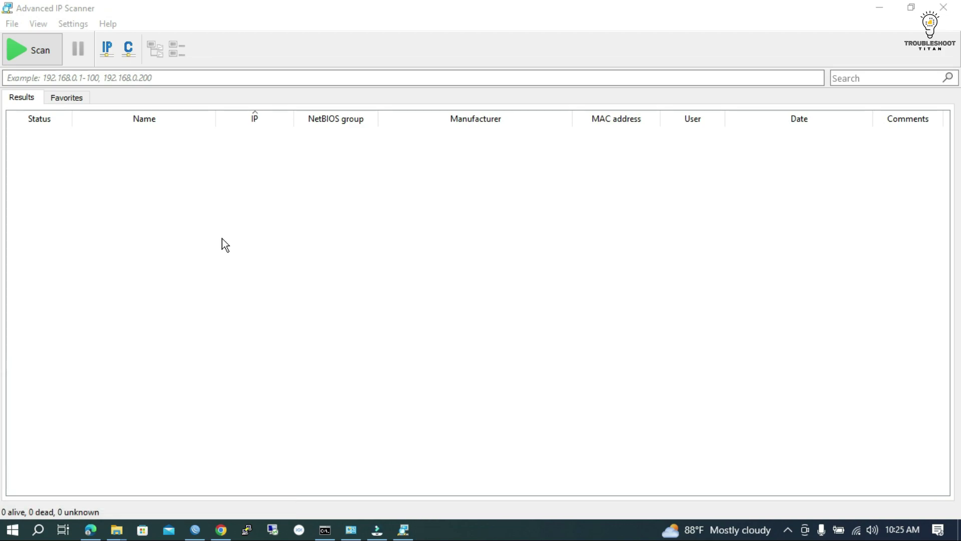
{"action": "type", "text": "ipc"}
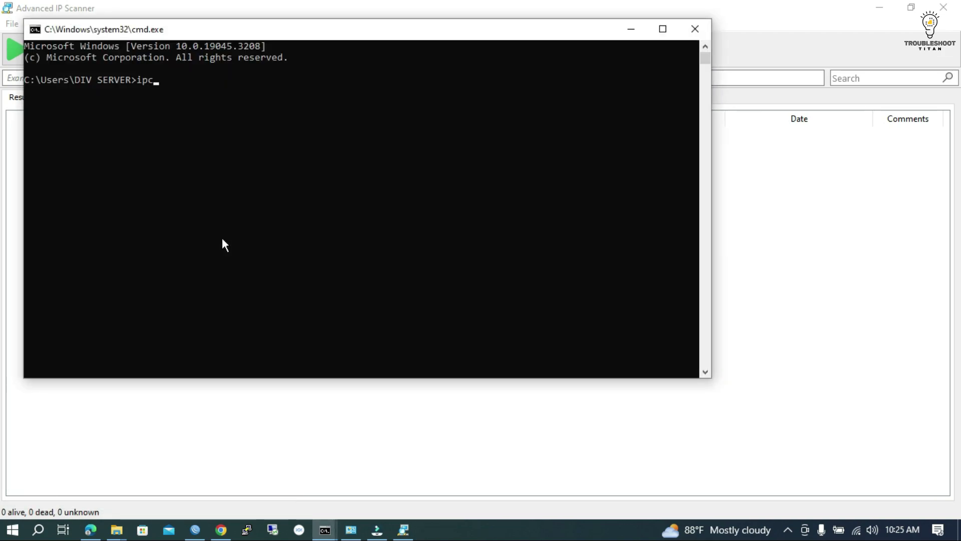
{"action": "type", "text": "onfig"}
{"action": "key", "text": "Return"}
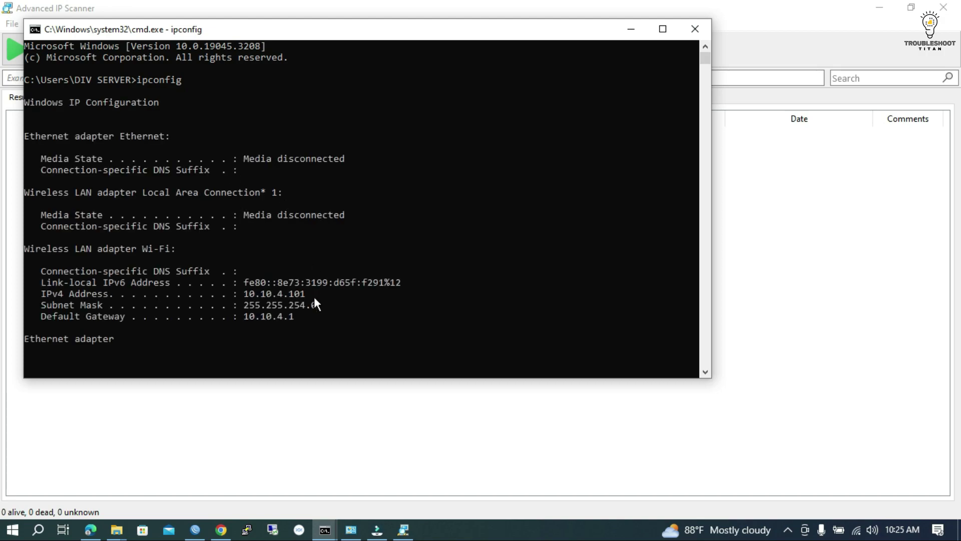
- Select the IPv4 address 10.10.4.101 in the output, then minimise the console
{"action": "left_click_drag", "start_coordinate": [309, 271], "coordinate": [247, 272]}
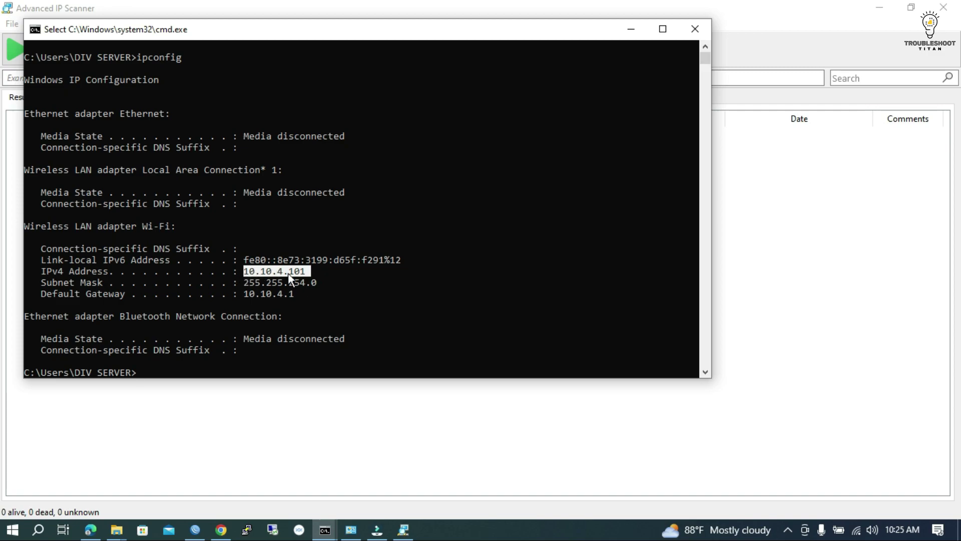
{"action": "left_click", "coordinate": [311, 271]}
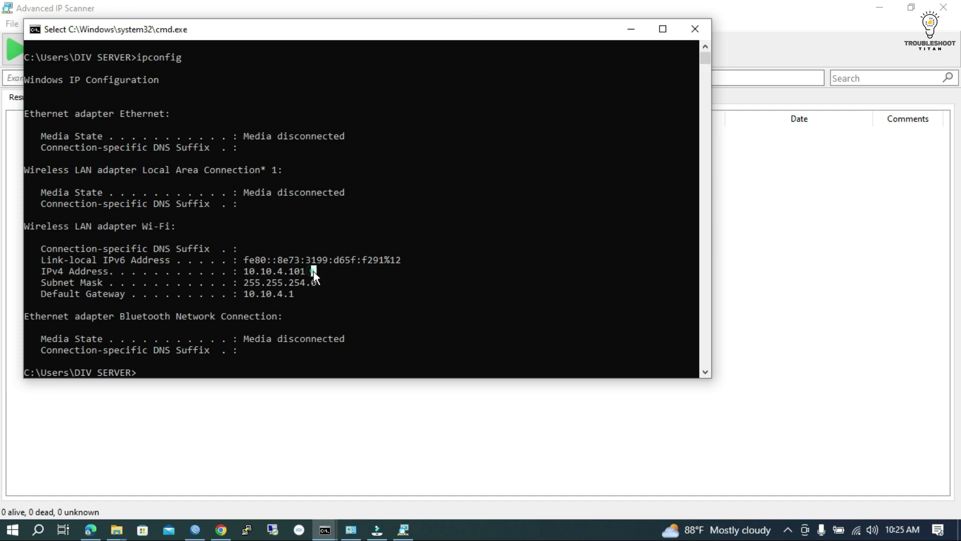
{"action": "left_click_drag", "start_coordinate": [306, 270], "coordinate": [246, 275]}
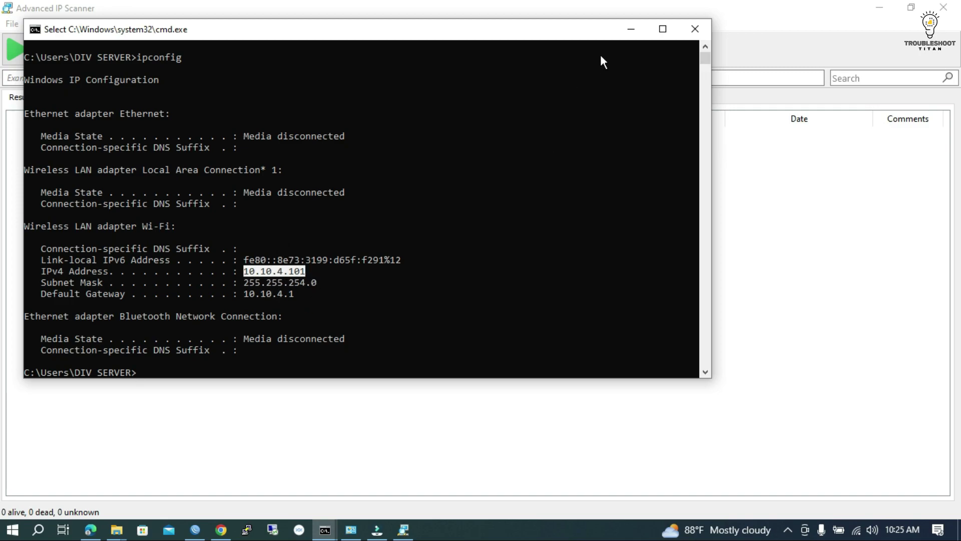
{"action": "left_click", "coordinate": [629, 29]}
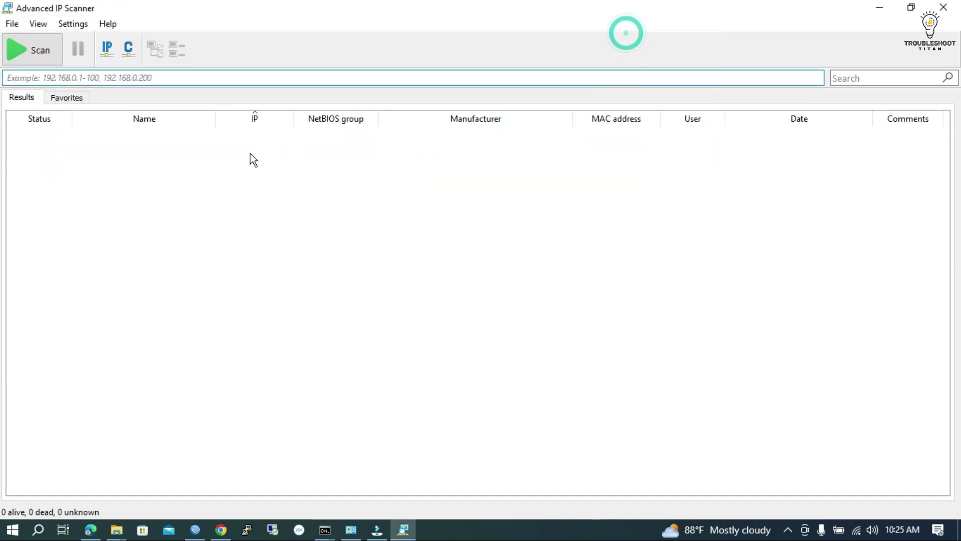
- Auto-fill the subnet range 10.10.4.1-10.10.5.254 with the IP button and start the scan
{"action": "left_click", "coordinate": [163, 83]}
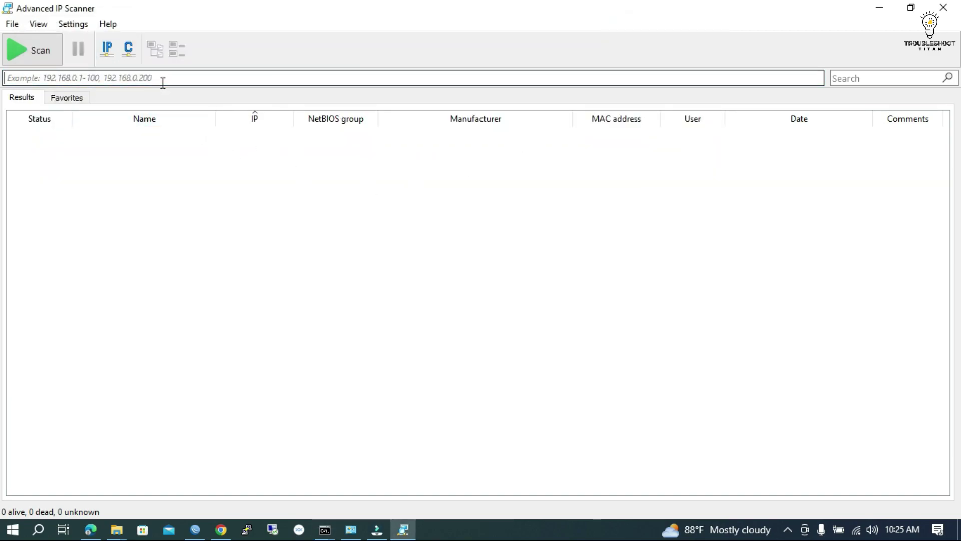
{"action": "left_click", "coordinate": [107, 51]}
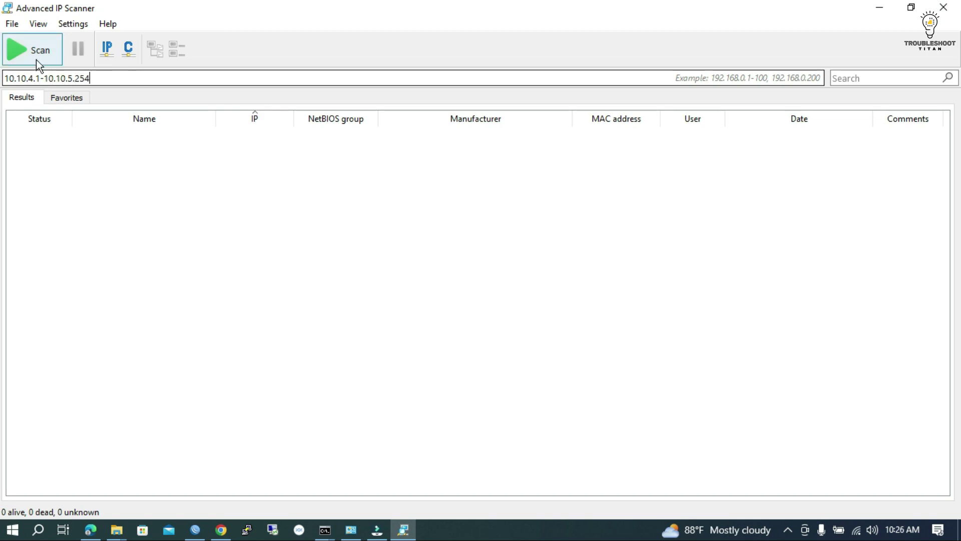
{"action": "left_click", "coordinate": [16, 49]}
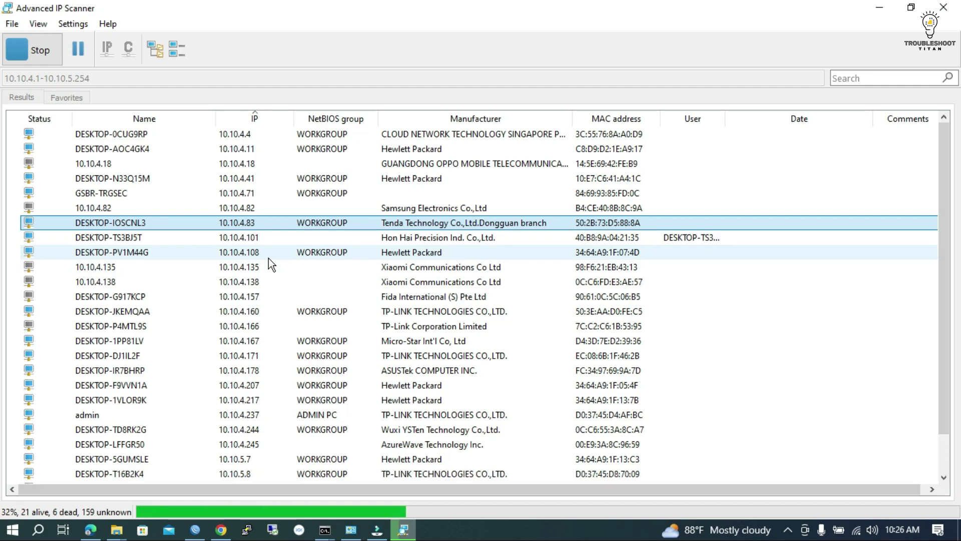
- Drag the User column divider right to widen it, then back left slightly
{"action": "left_click_drag", "start_coordinate": [723, 119], "coordinate": [812, 119]}
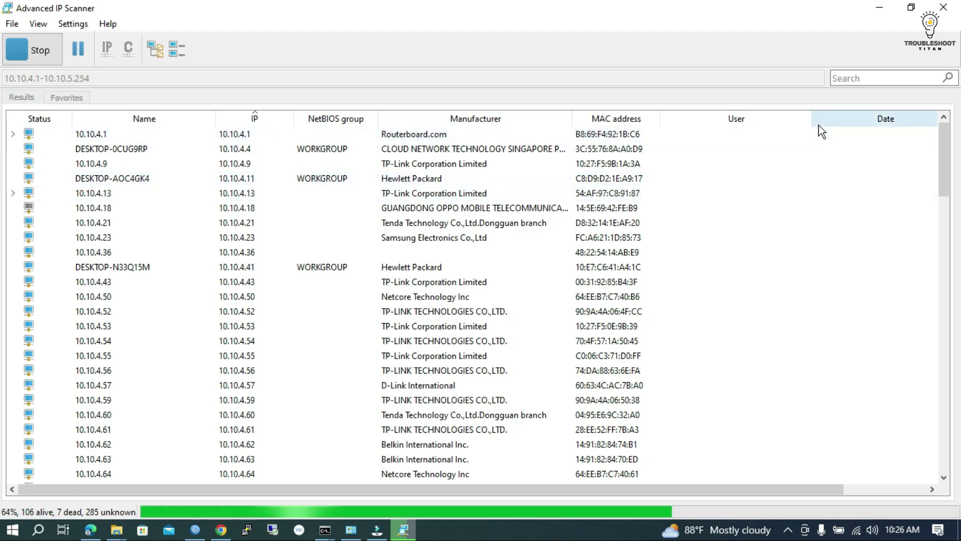
{"action": "left_click_drag", "start_coordinate": [811, 118], "coordinate": [775, 116]}
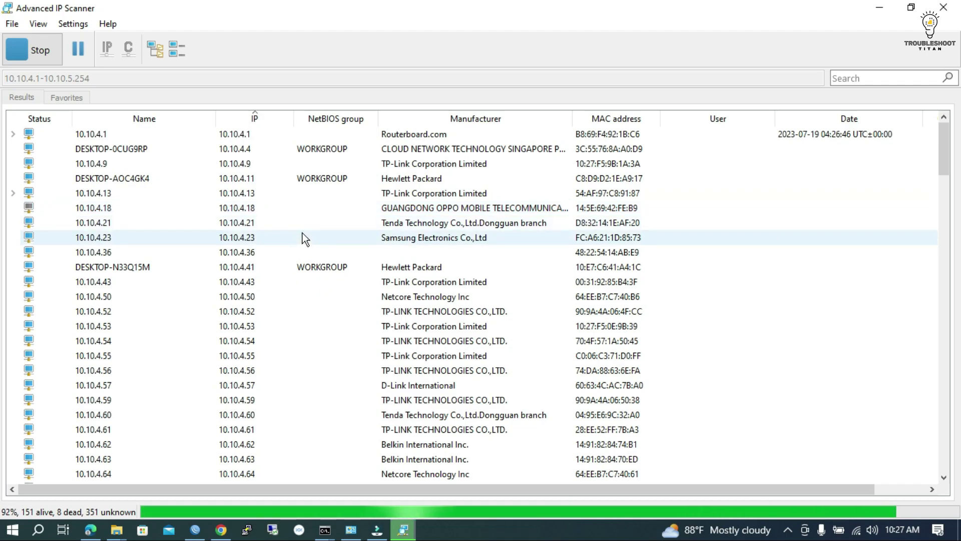
- Scroll through the results list until the scan ends at 151 alive, 8 dead, 351 unknown
{"action": "scroll", "coordinate": [154, 221], "scroll_direction": "down", "scroll_amount": 20}
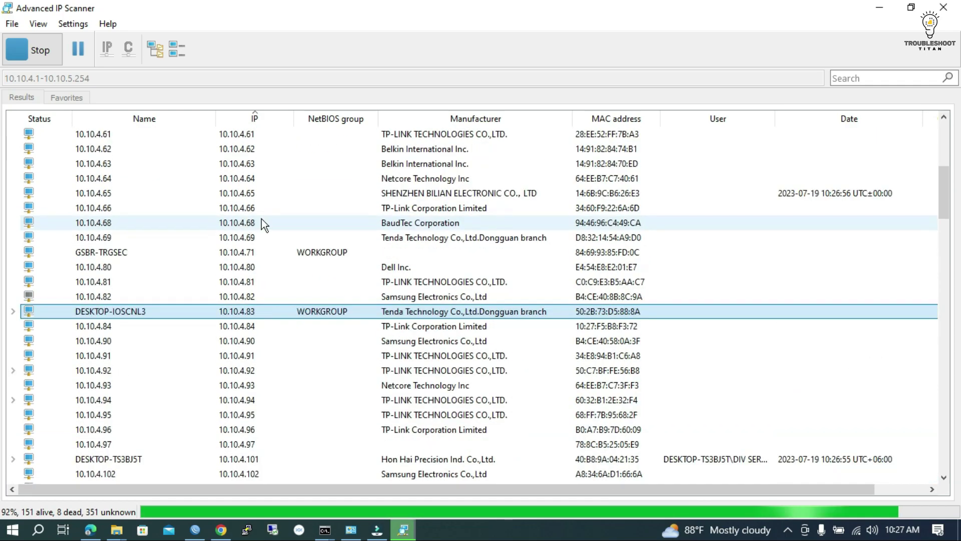
{"action": "scroll", "coordinate": [304, 271], "scroll_direction": "down", "scroll_amount": 1}
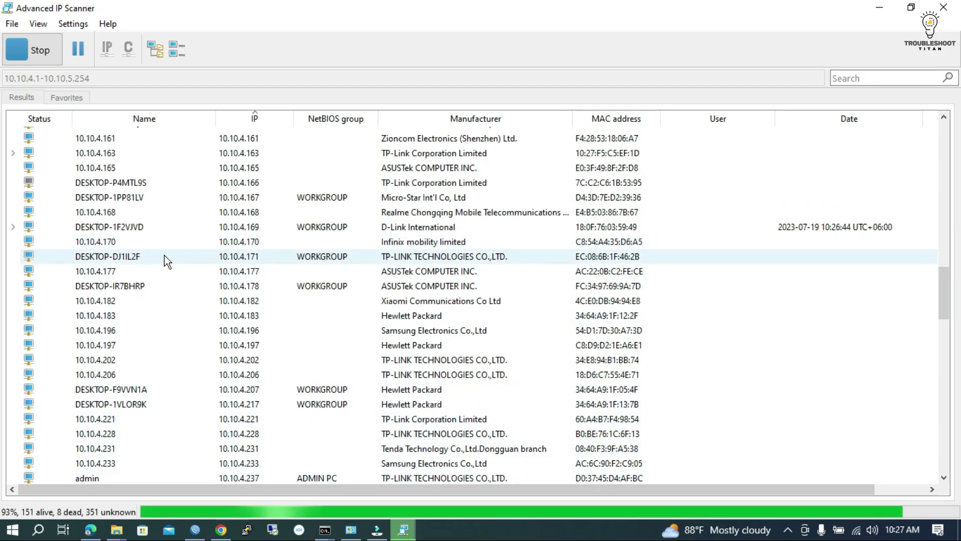
{"action": "scroll", "coordinate": [189, 259], "scroll_direction": "down", "scroll_amount": 3}
{"action": "scroll", "coordinate": [188, 255], "scroll_direction": "down", "scroll_amount": 20}
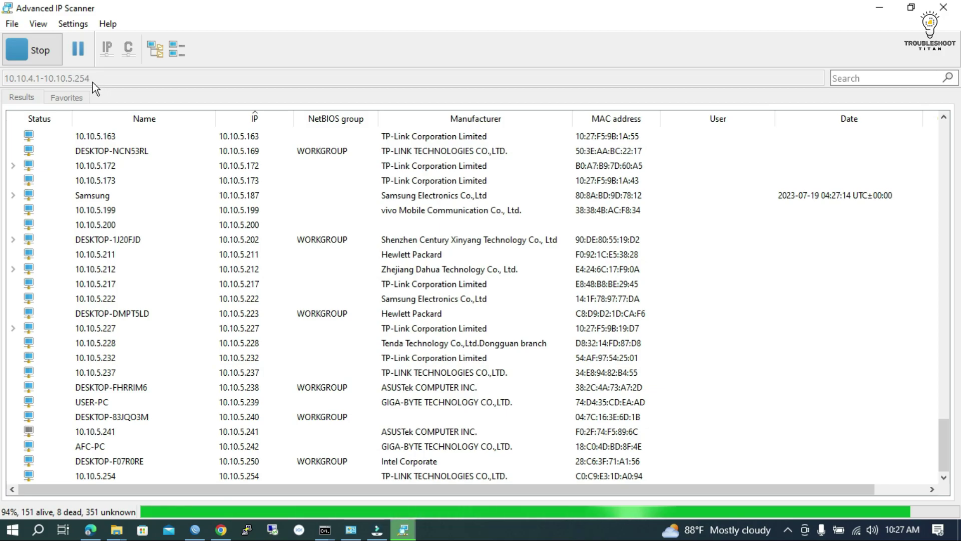
{"action": "scroll", "coordinate": [245, 223], "scroll_direction": "up", "scroll_amount": 3}
{"action": "scroll", "coordinate": [245, 215], "scroll_direction": "up", "scroll_amount": 15}
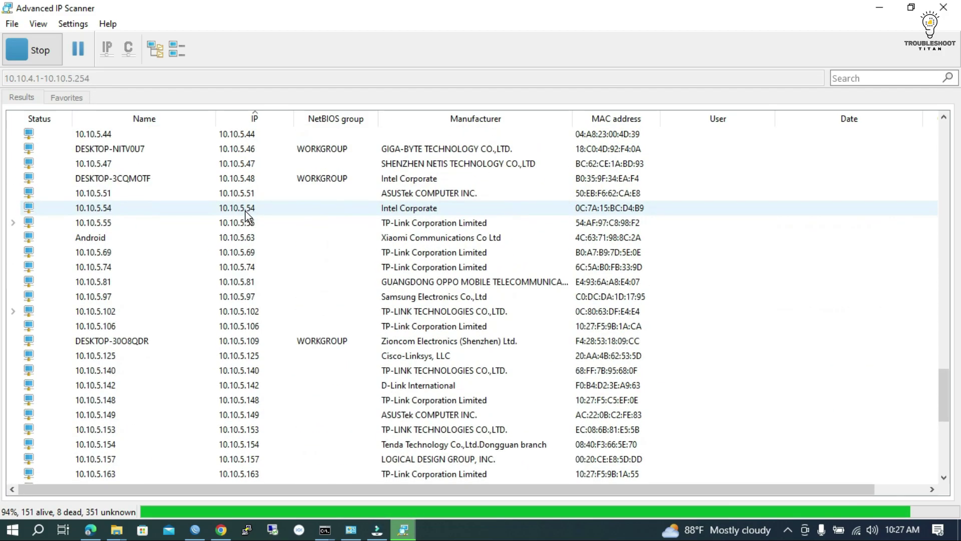
{"action": "left_click_drag", "start_coordinate": [943, 333], "coordinate": [950, 465]}
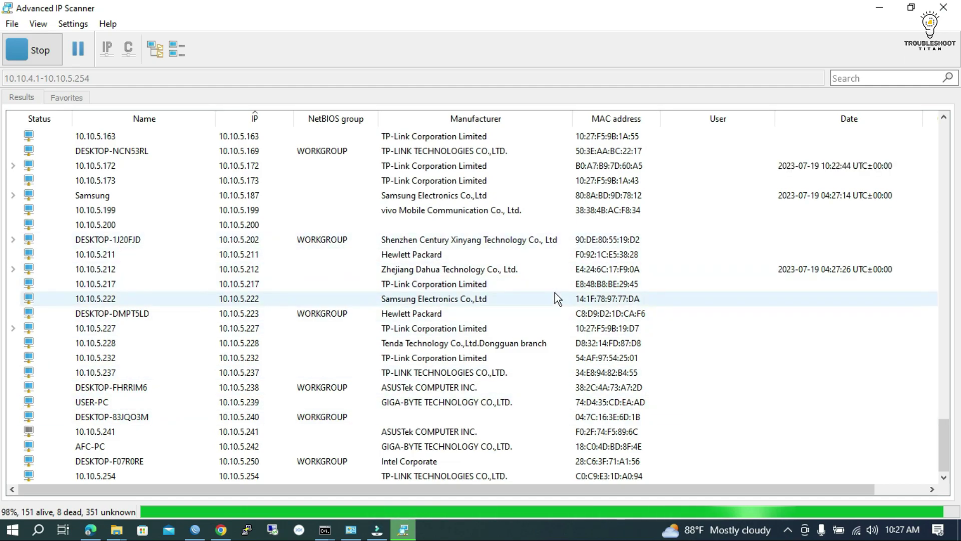
{"action": "scroll", "coordinate": [540, 296], "scroll_direction": "up", "scroll_amount": 10}
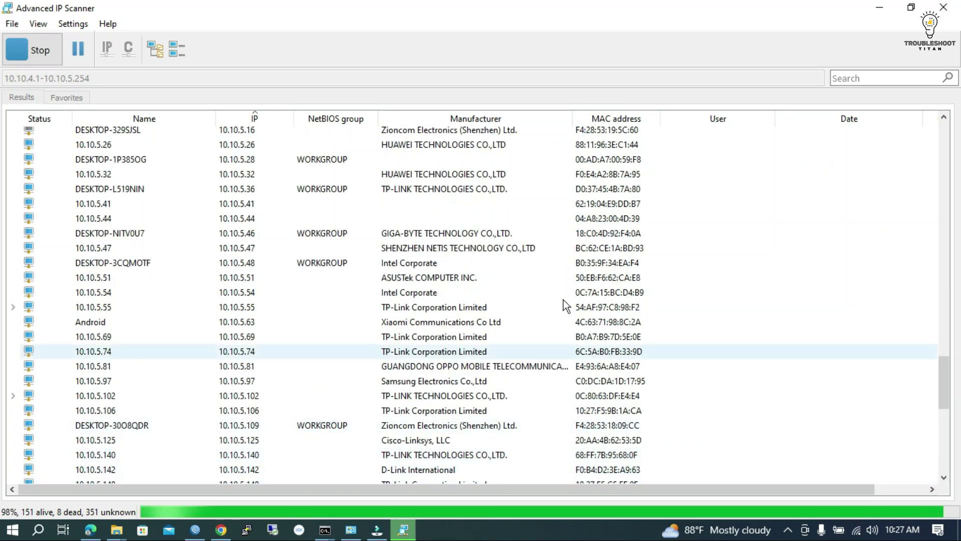
{"action": "scroll", "coordinate": [466, 258], "scroll_direction": "up", "scroll_amount": 15}
{"action": "scroll", "coordinate": [467, 256], "scroll_direction": "up", "scroll_amount": 5}
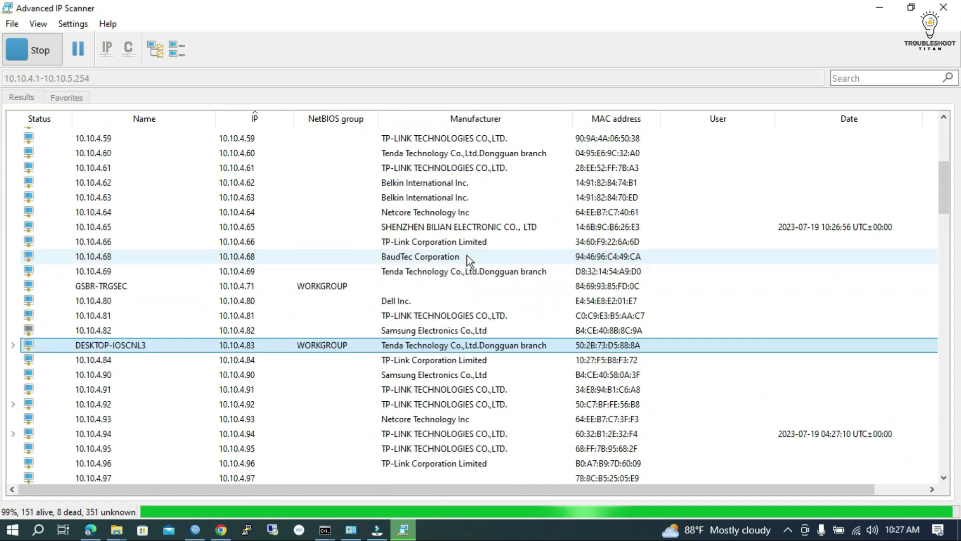
{"action": "scroll", "coordinate": [210, 300], "scroll_direction": "up", "scroll_amount": 1}
{"action": "scroll", "coordinate": [194, 260], "scroll_direction": "up", "scroll_amount": 20}
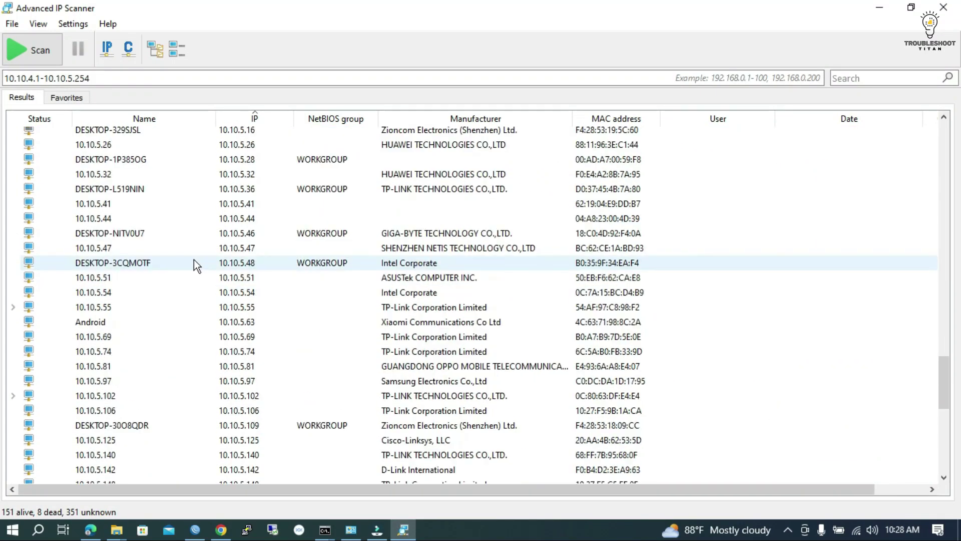
{"action": "scroll", "coordinate": [194, 260], "scroll_direction": "up", "scroll_amount": 10}
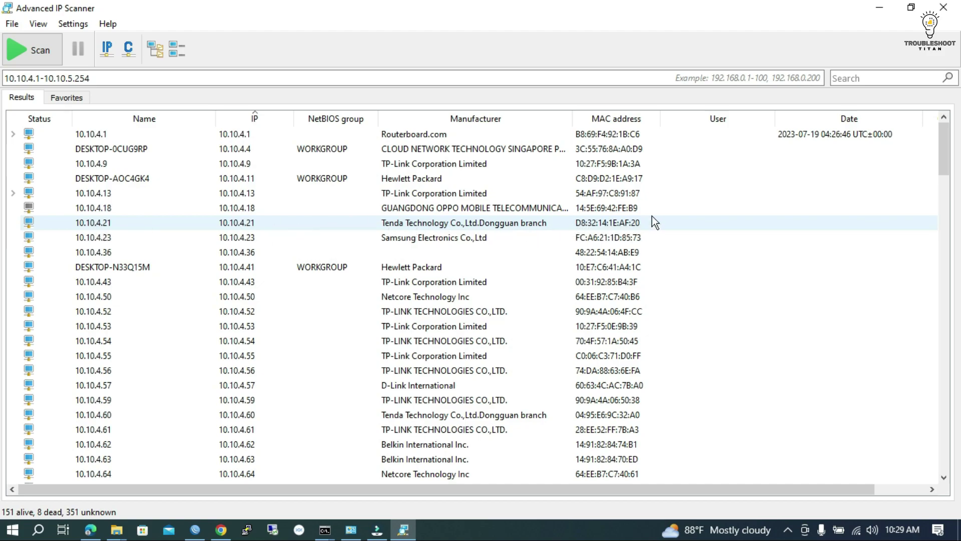
- Drag the MAC address column's right border to adjust its width
{"action": "mouse_move", "coordinate": [659, 119]}
{"action": "left_mouse_down"}
{"action": "mouse_move", "coordinate": [678, 119]}
{"action": "mouse_move", "coordinate": [655, 118]}
{"action": "left_mouse_up"}
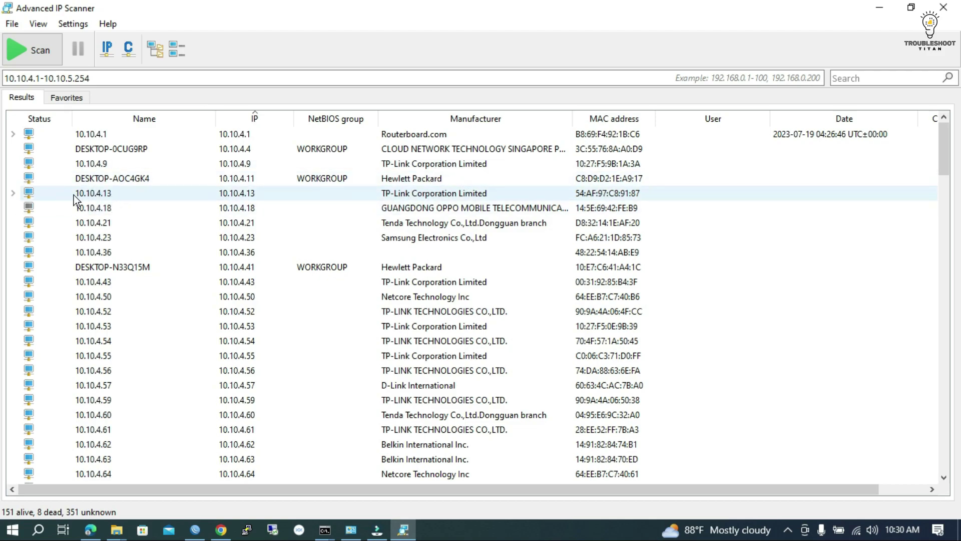
- Expand host 10.10.4.13 and open its HTTP, BusyBox service in the browser
{"action": "left_click", "coordinate": [13, 193]}
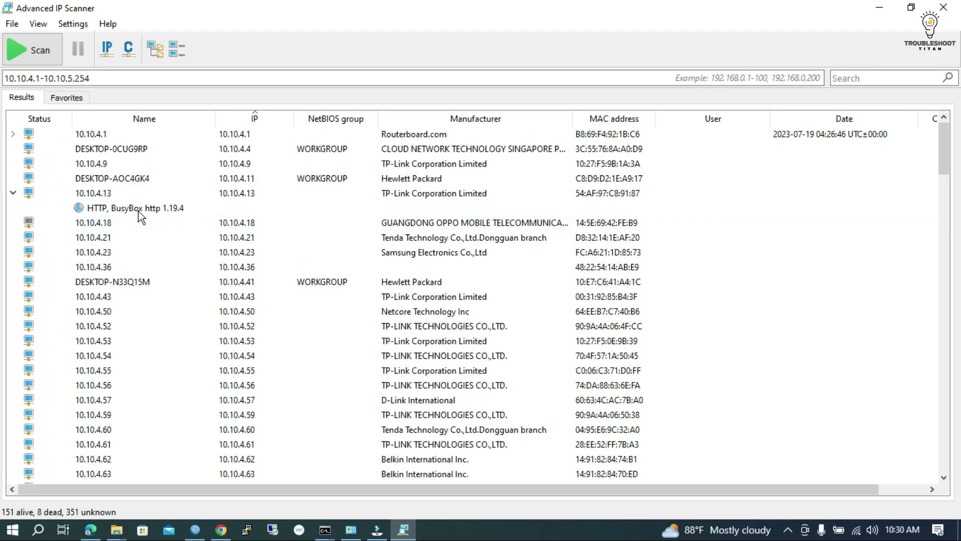
{"action": "left_click", "coordinate": [111, 206]}
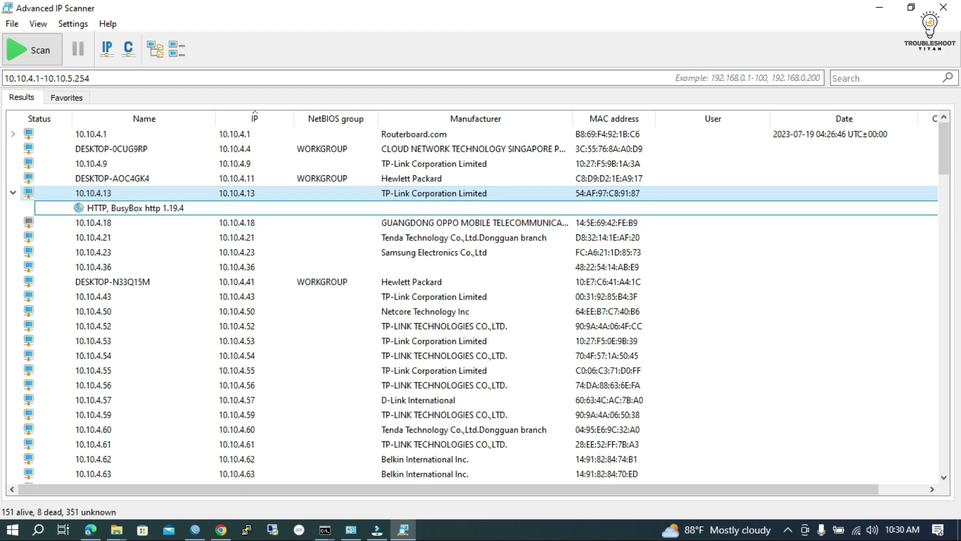
{"action": "left_click", "coordinate": [100, 208]}
{"action": "left_click", "coordinate": [132, 219]}
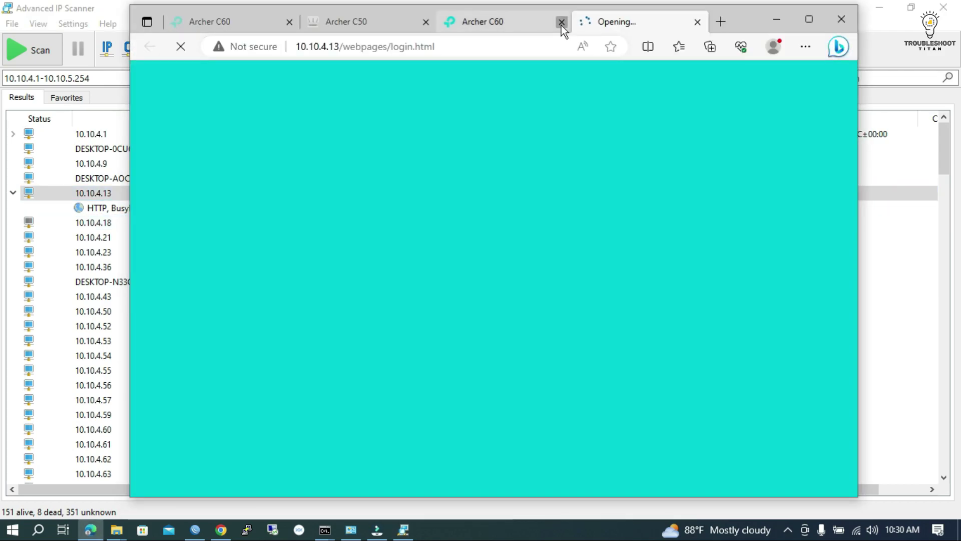
- Close the older duplicate Archer C60 tab and minimize the browser, leaving the login page open
{"action": "left_click", "coordinate": [561, 22]}
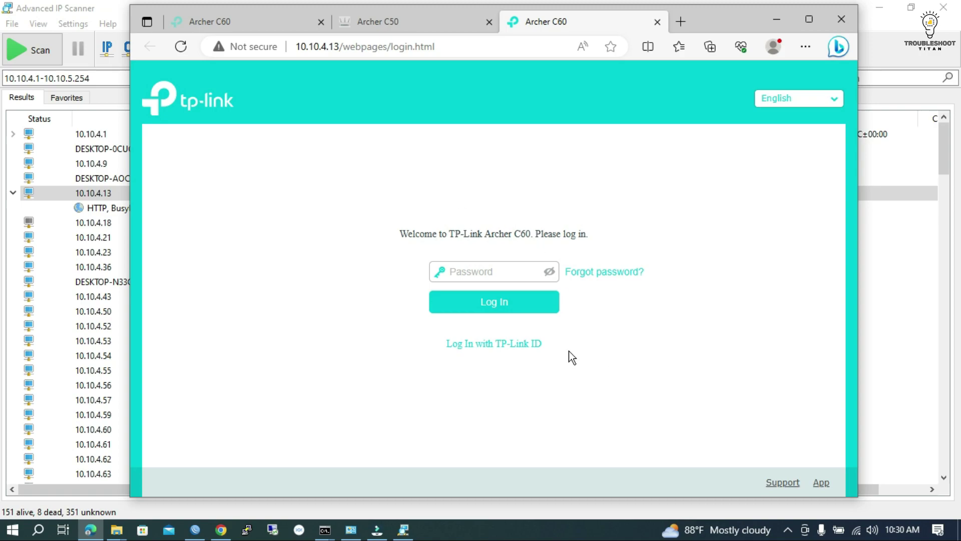
{"action": "left_click", "coordinate": [776, 20]}
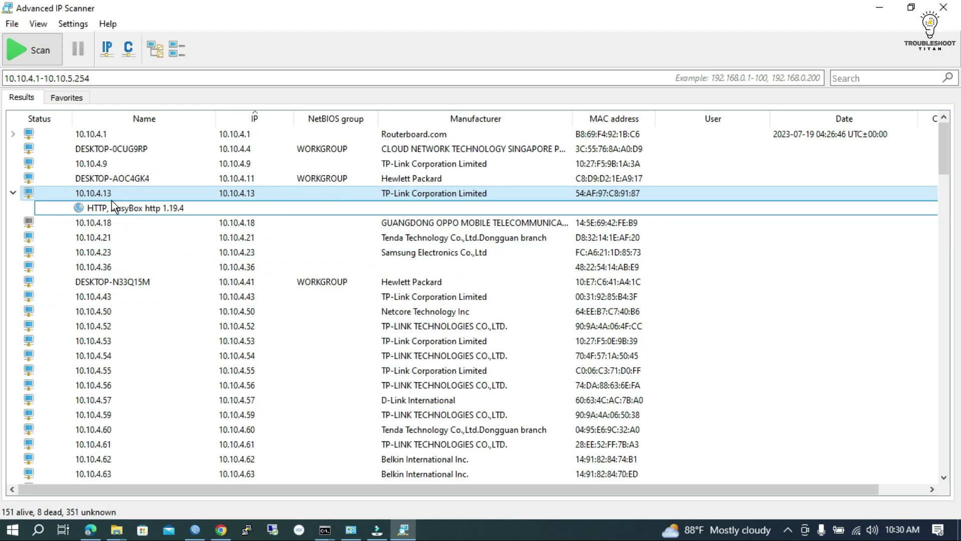
{"action": "left_click", "coordinate": [325, 530]}
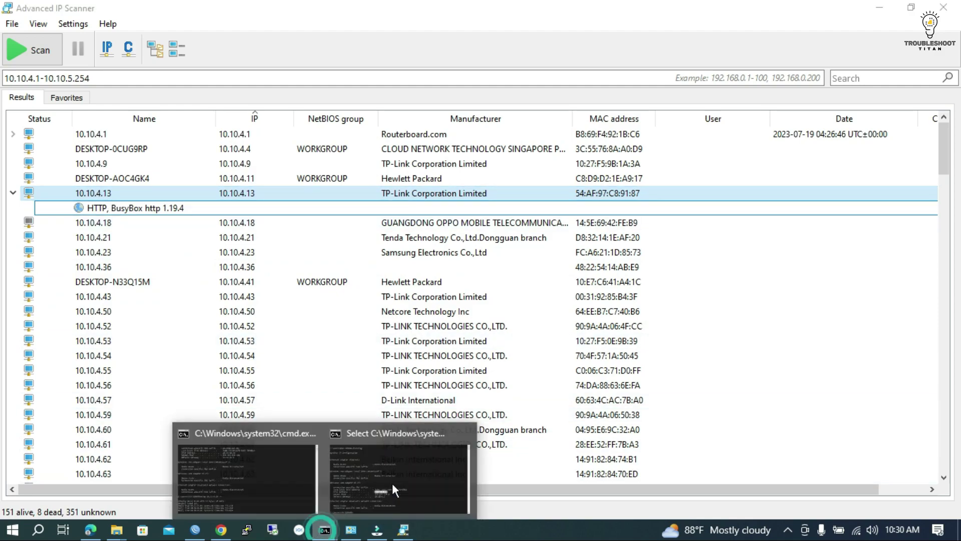
{"action": "left_click", "coordinate": [386, 477]}
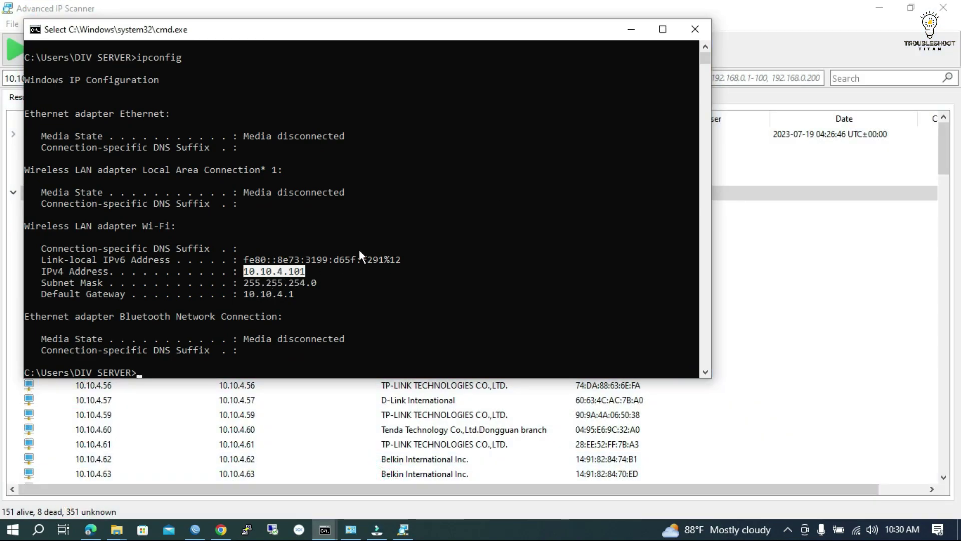
{"action": "left_click", "coordinate": [626, 27]}
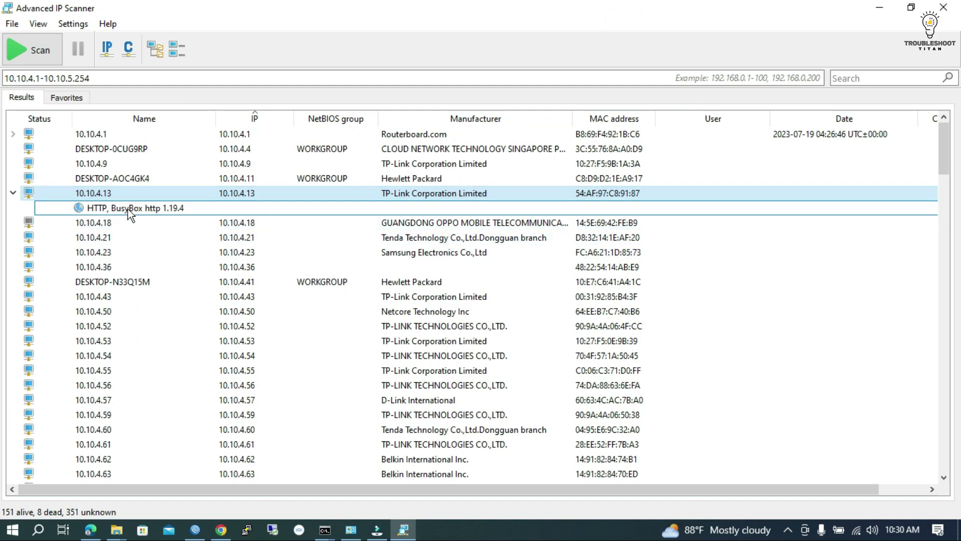
- Bring back the Archer C60 login page at 10.10.4.13 and enter the admin password
{"action": "left_click", "coordinate": [103, 531]}
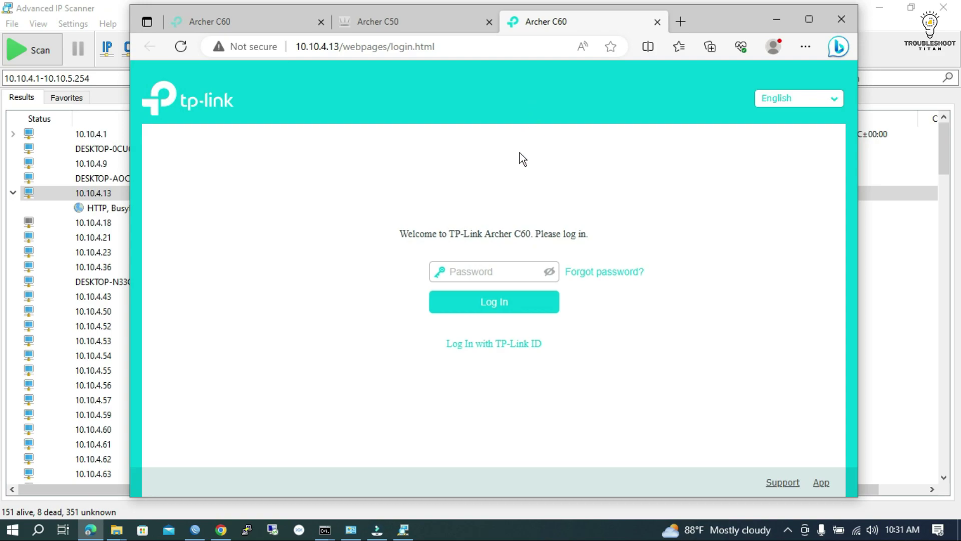
{"action": "left_click", "coordinate": [487, 271]}
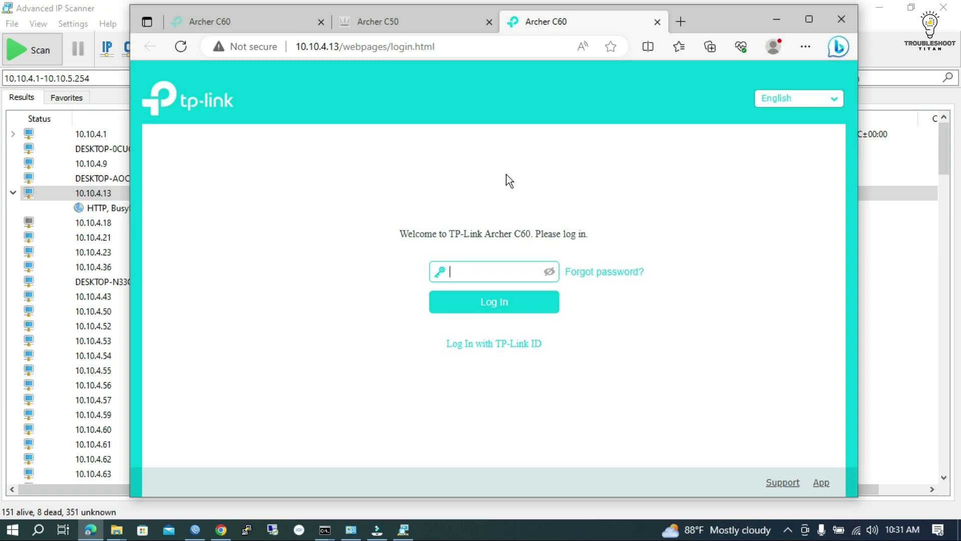
{"action": "type", "text": "*******"}
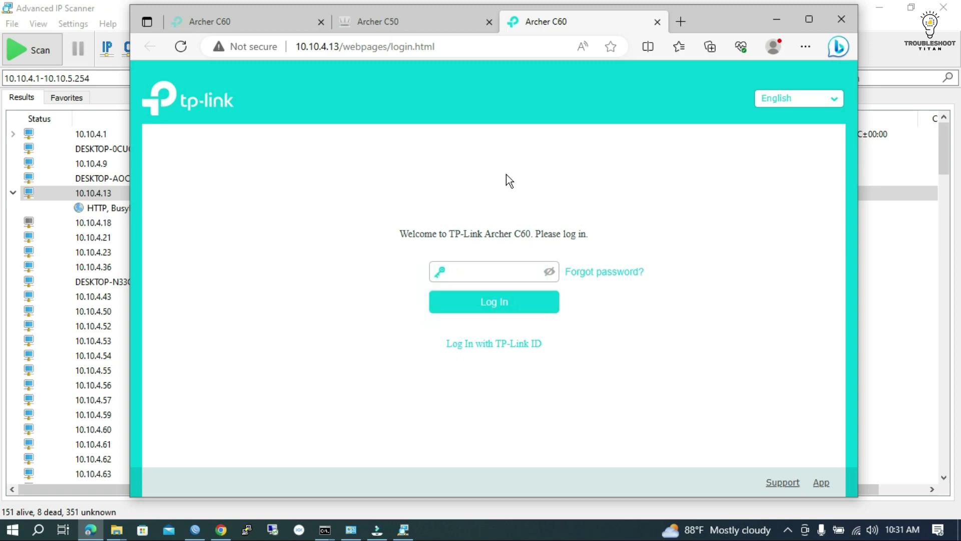
- Re-enter the router admin password on the Archer C60 login page at 10.10.4.13
{"action": "type", "text": "****"}
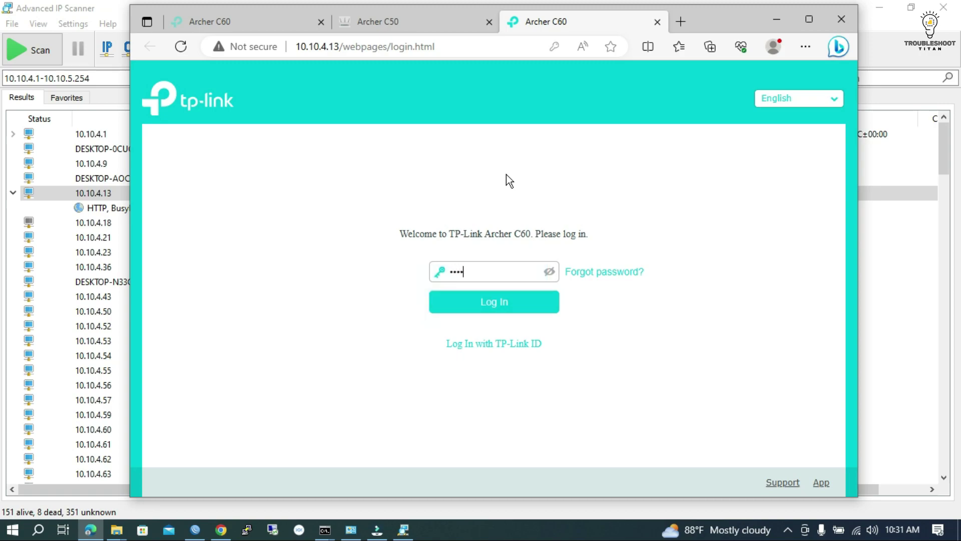
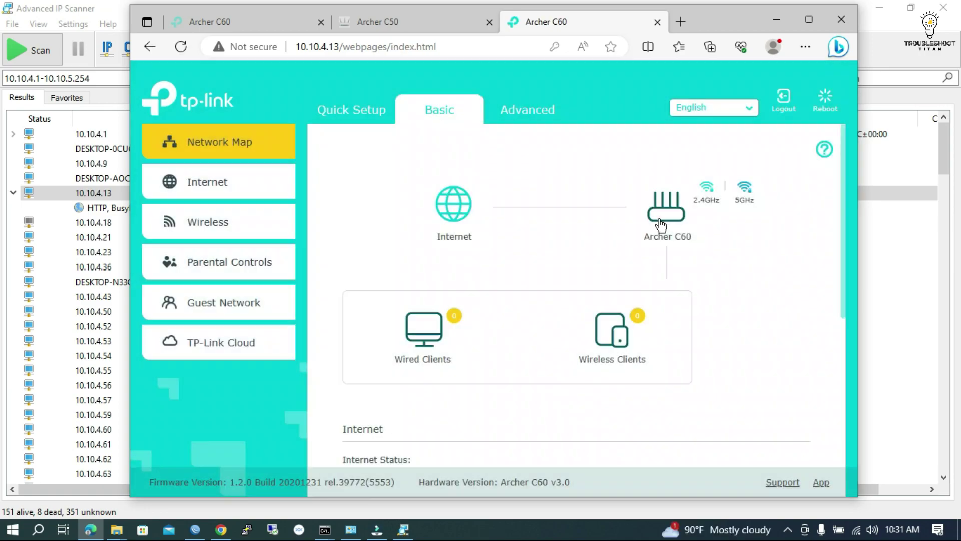
- Show the router's wireless details on the network map and select the 5GHz network name
{"action": "scroll", "coordinate": [730, 243], "scroll_direction": "down", "scroll_amount": 3}
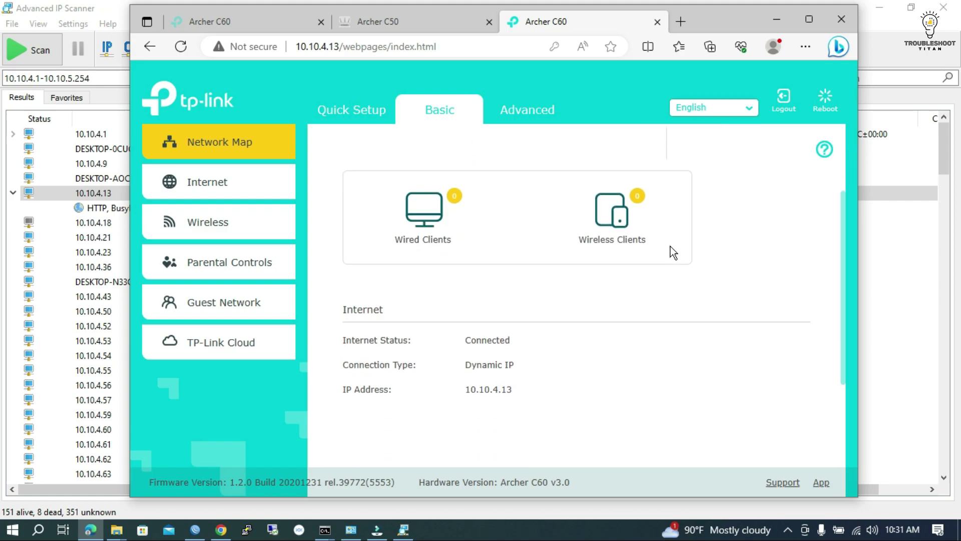
{"action": "scroll", "coordinate": [671, 246], "scroll_direction": "up", "scroll_amount": 3}
{"action": "left_click", "coordinate": [671, 216]}
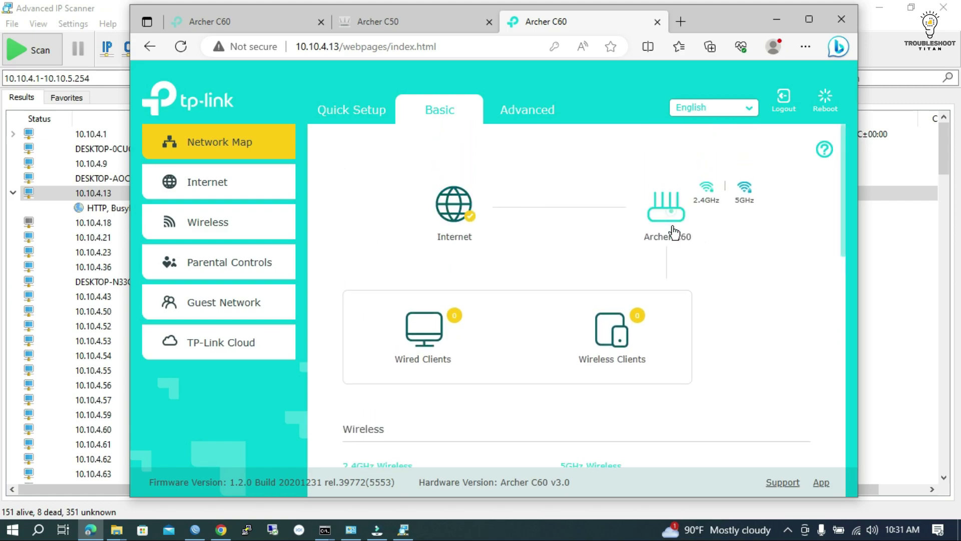
{"action": "scroll", "coordinate": [656, 297], "scroll_direction": "down", "scroll_amount": 1}
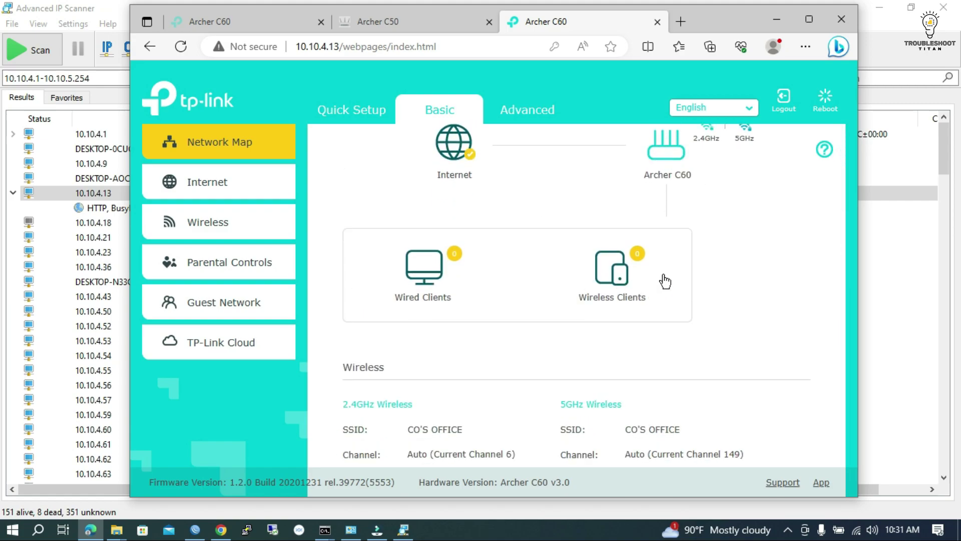
{"action": "scroll", "coordinate": [665, 279], "scroll_direction": "down", "scroll_amount": 3}
{"action": "left_click_drag", "start_coordinate": [680, 274], "coordinate": [624, 275]}
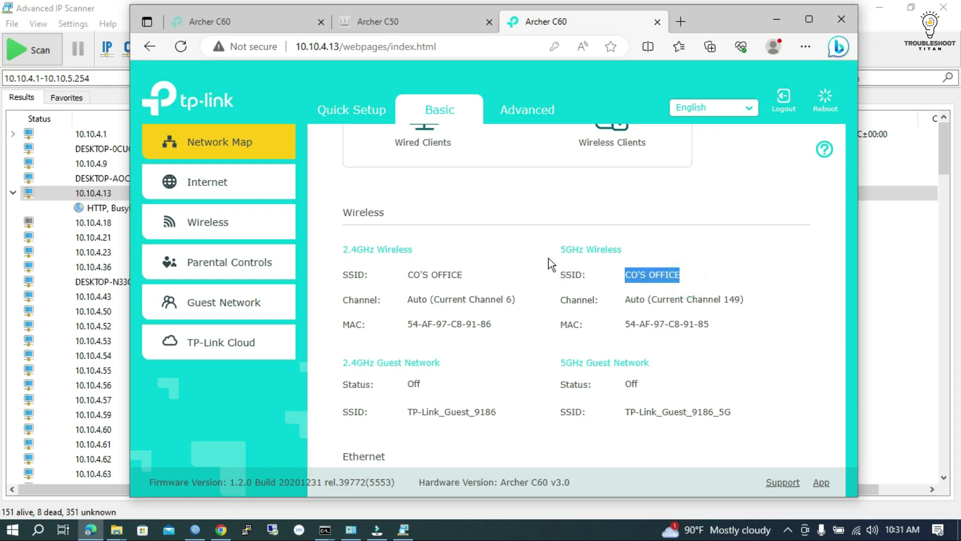
- Inspect the 2.4GHz wireless password on the wireless settings page, then return to the network map
{"action": "scroll", "coordinate": [590, 305], "scroll_direction": "down", "scroll_amount": 2}
{"action": "scroll", "coordinate": [400, 260], "scroll_direction": "up", "scroll_amount": 6}
{"action": "left_click", "coordinate": [211, 222]}
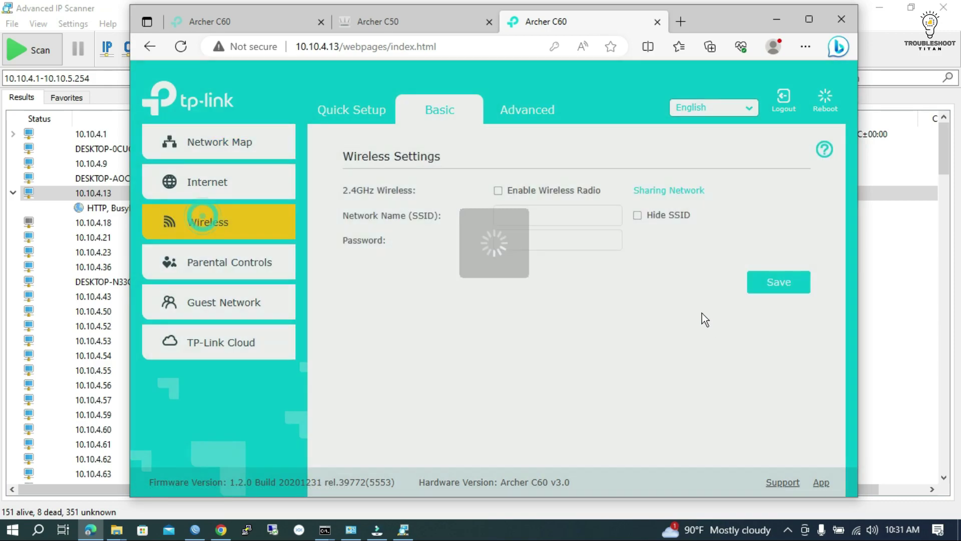
{"action": "left_click_drag", "start_coordinate": [558, 240], "coordinate": [483, 247]}
{"action": "left_click", "coordinate": [805, 313]}
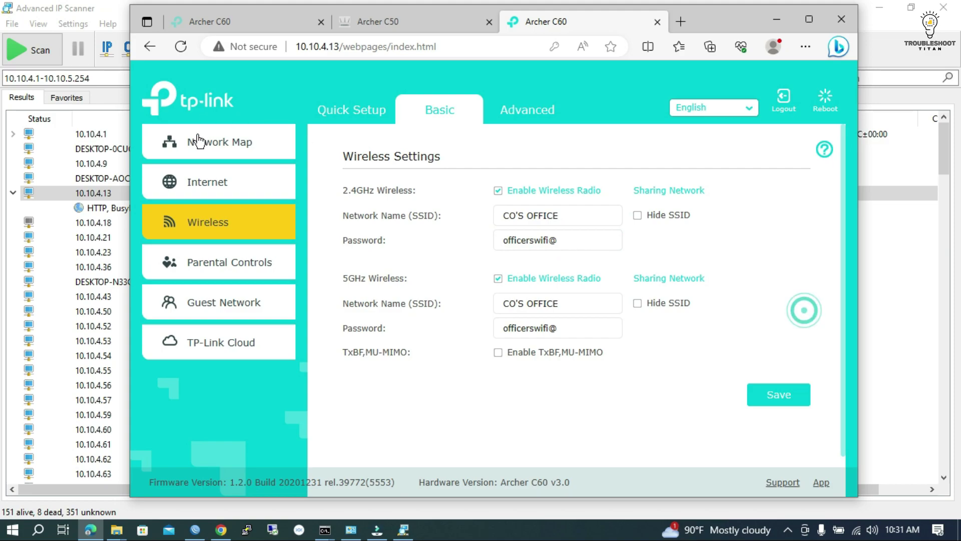
{"action": "left_click", "coordinate": [209, 142]}
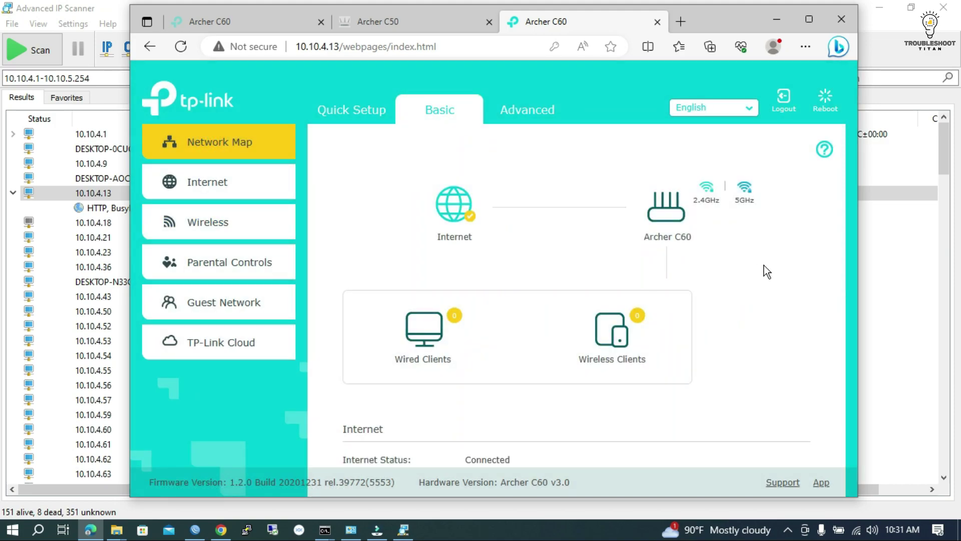
- Go to the Advanced section's System Tools > Administration settings page
{"action": "scroll", "coordinate": [764, 265], "scroll_direction": "down", "scroll_amount": 3}
{"action": "scroll", "coordinate": [671, 321], "scroll_direction": "down", "scroll_amount": 1}
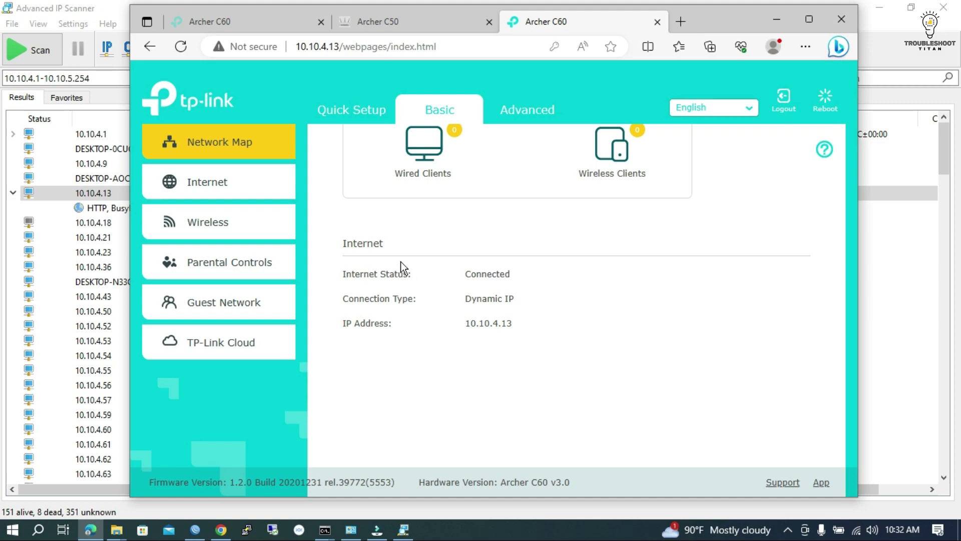
{"action": "scroll", "coordinate": [324, 250], "scroll_direction": "up", "scroll_amount": 2}
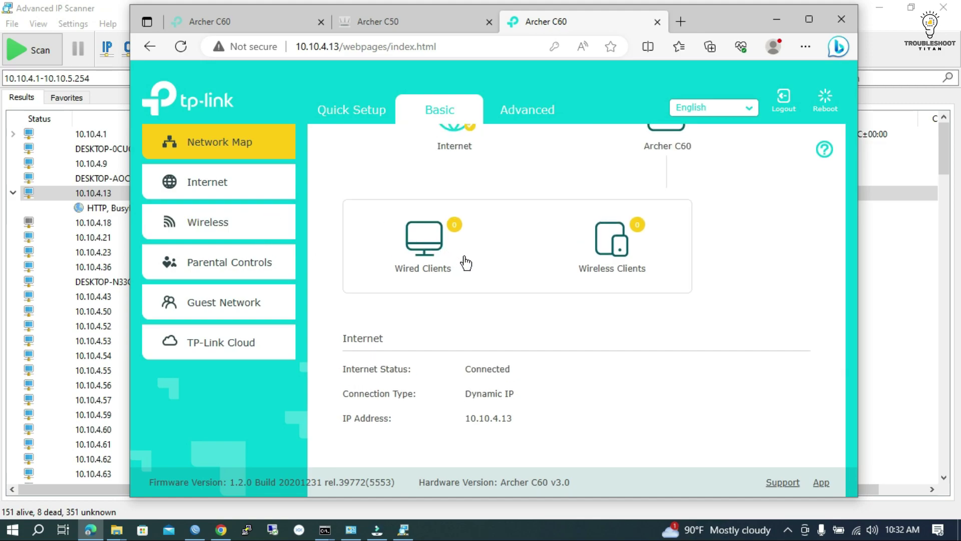
{"action": "scroll", "coordinate": [585, 242], "scroll_direction": "up", "scroll_amount": 1}
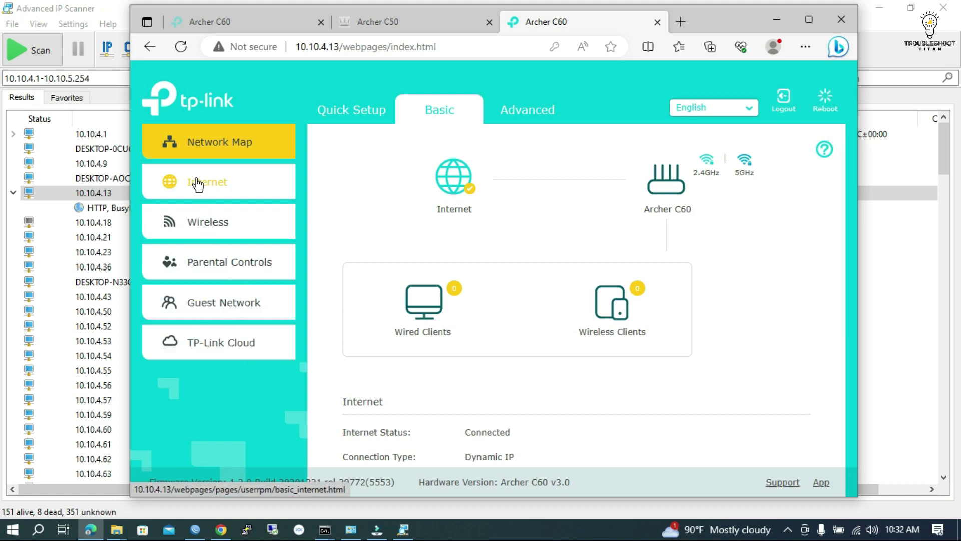
{"action": "scroll", "coordinate": [553, 293], "scroll_direction": "down", "scroll_amount": 2}
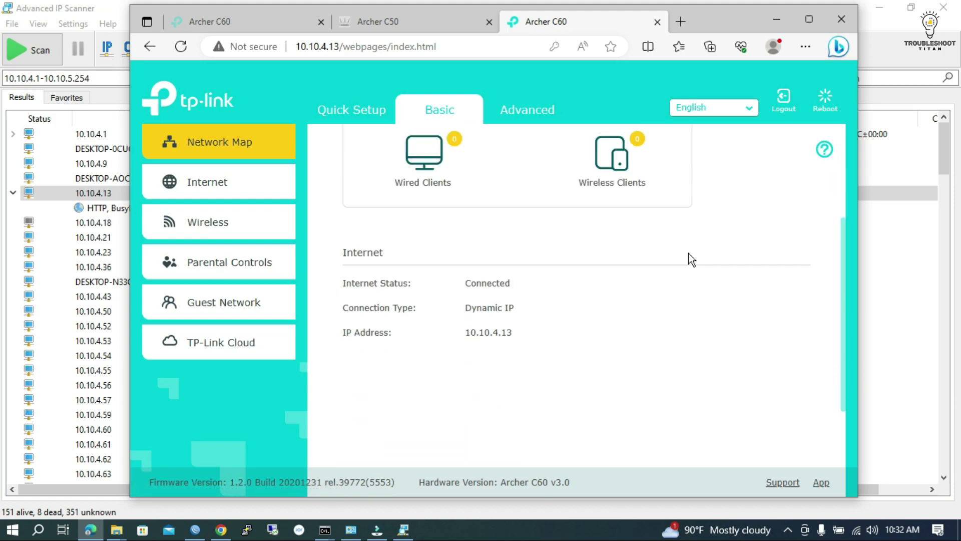
{"action": "scroll", "coordinate": [683, 258], "scroll_direction": "down", "scroll_amount": 2}
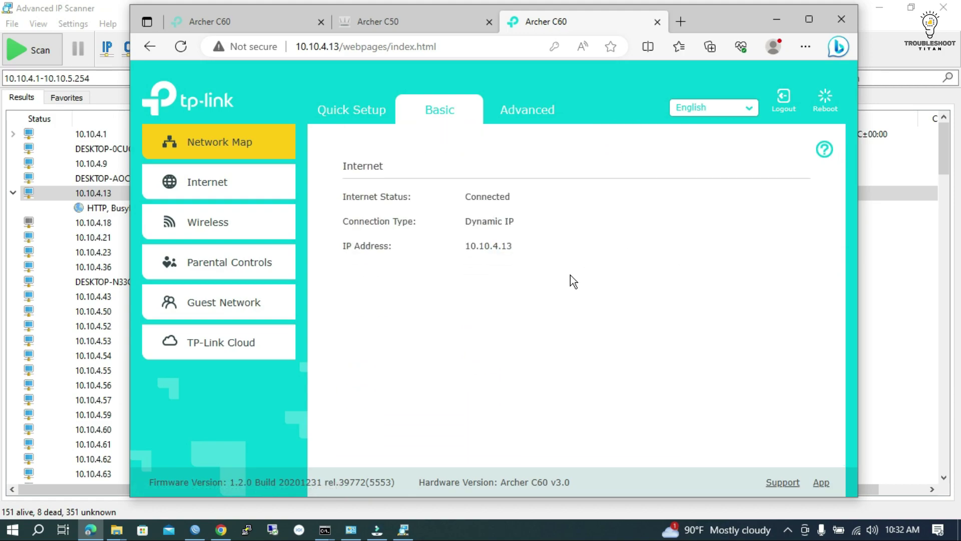
{"action": "left_click", "coordinate": [532, 113]}
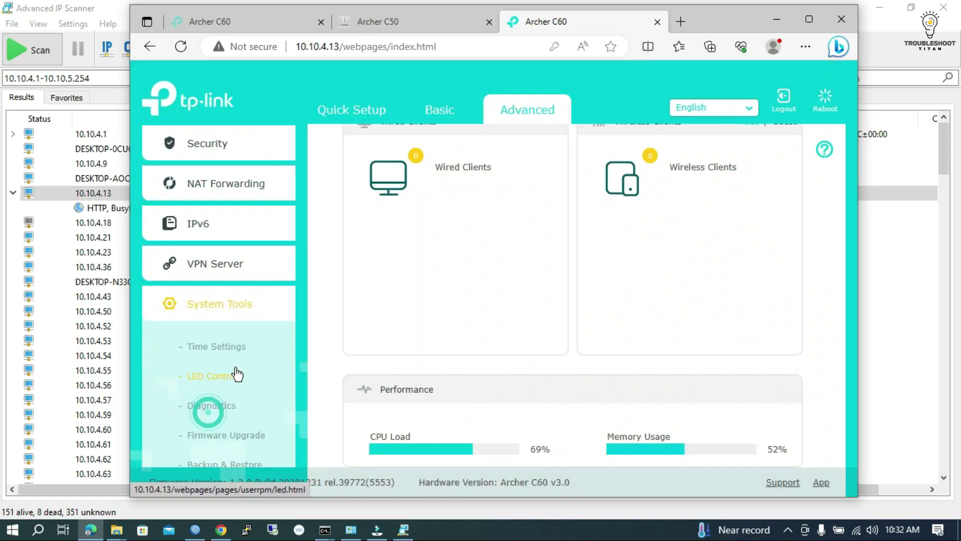
{"action": "scroll", "coordinate": [215, 363], "scroll_direction": "down", "scroll_amount": 2}
{"action": "scroll", "coordinate": [260, 365], "scroll_direction": "down", "scroll_amount": 2}
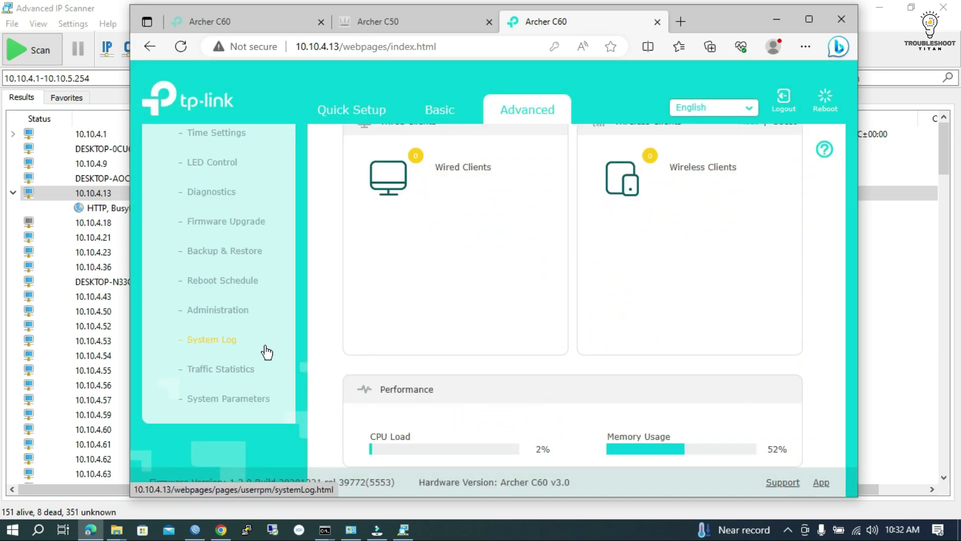
{"action": "left_click", "coordinate": [218, 311]}
- Review the Administration settings, then minimize the browser to reveal Advanced IP Scanner
{"action": "scroll", "coordinate": [543, 242], "scroll_direction": "down", "scroll_amount": 2}
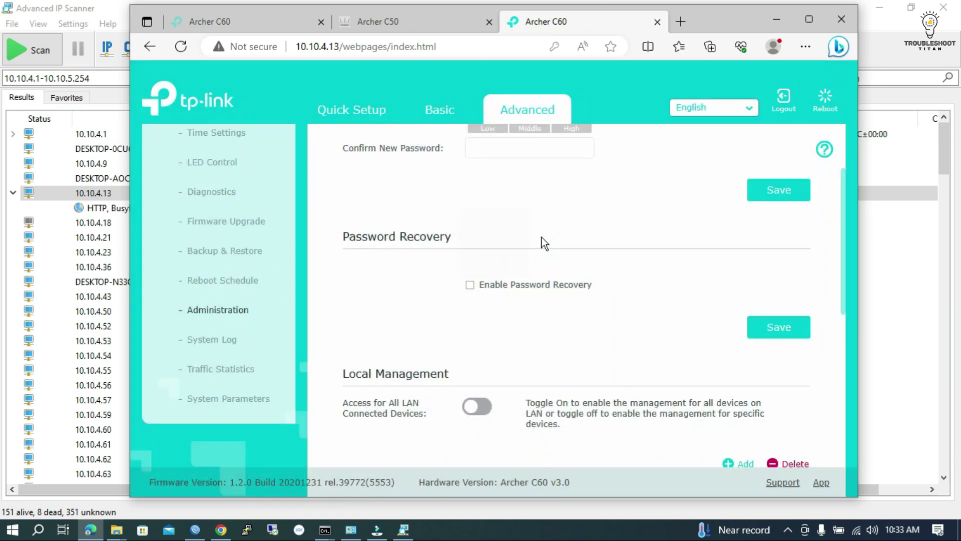
{"action": "scroll", "coordinate": [450, 256], "scroll_direction": "up", "scroll_amount": 2}
{"action": "scroll", "coordinate": [555, 279], "scroll_direction": "down", "scroll_amount": 3}
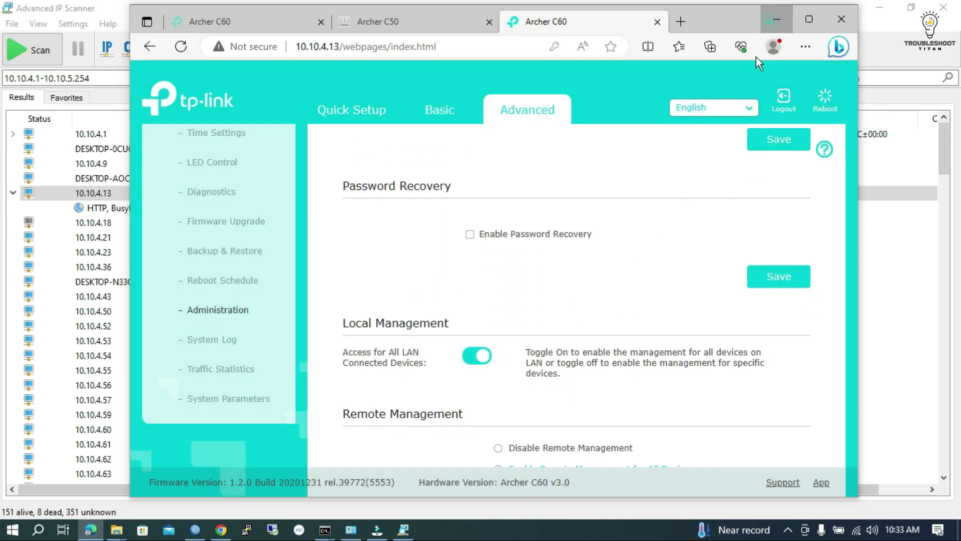
{"action": "left_click", "coordinate": [776, 19]}
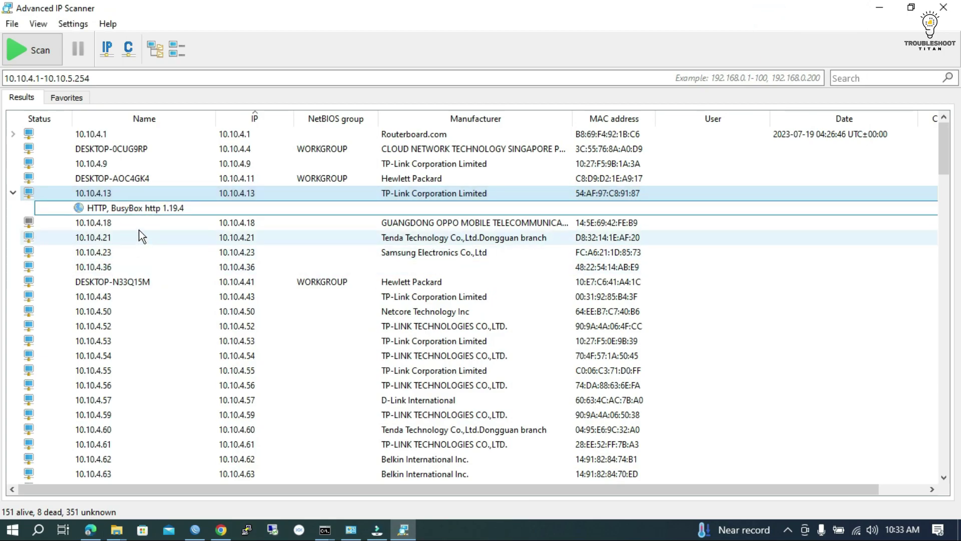
- Expand DESKTOP-IOSCNL3 at 10.10.4.83 to list its RDP service and select the device entry
{"action": "scroll", "coordinate": [95, 302], "scroll_direction": "down", "scroll_amount": 3}
{"action": "scroll", "coordinate": [120, 276], "scroll_direction": "down", "scroll_amount": 7}
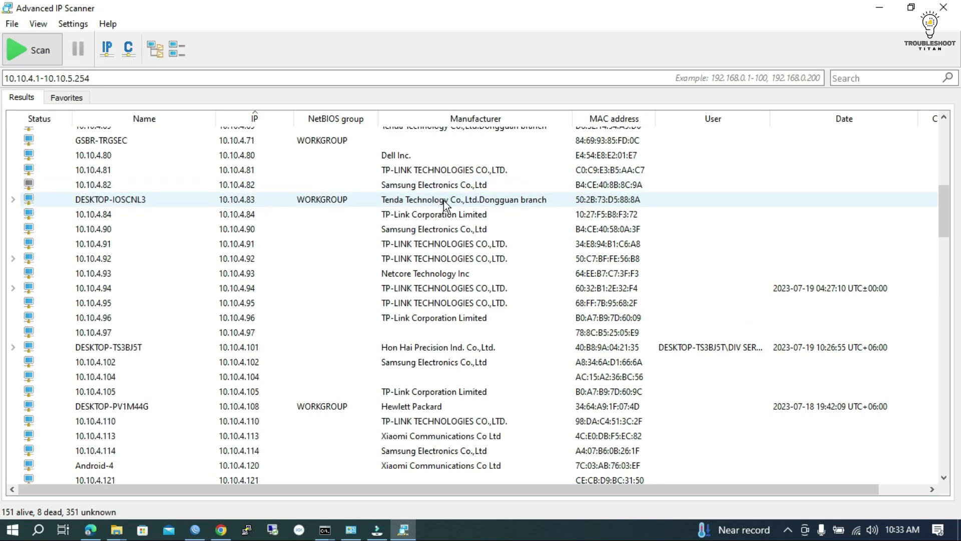
{"action": "left_click", "coordinate": [13, 199]}
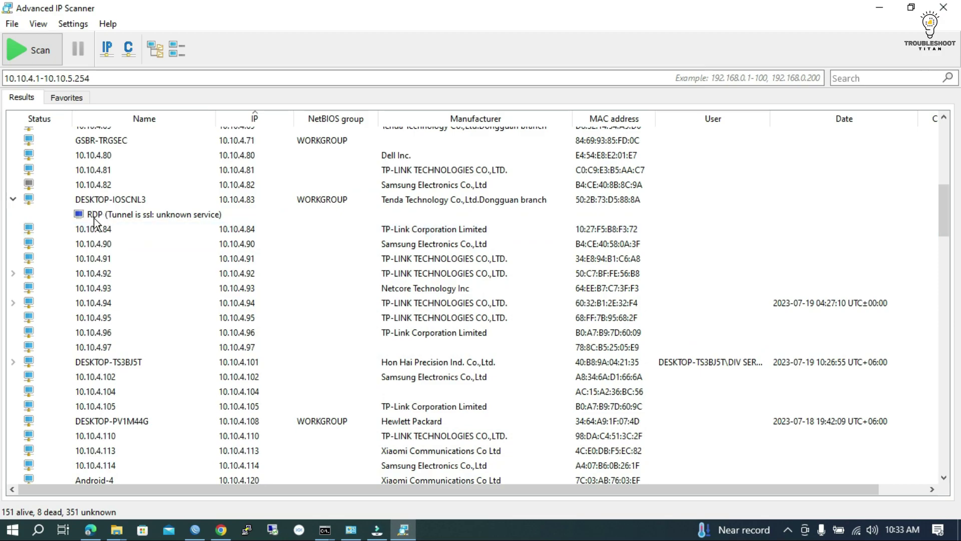
{"action": "left_click", "coordinate": [101, 216]}
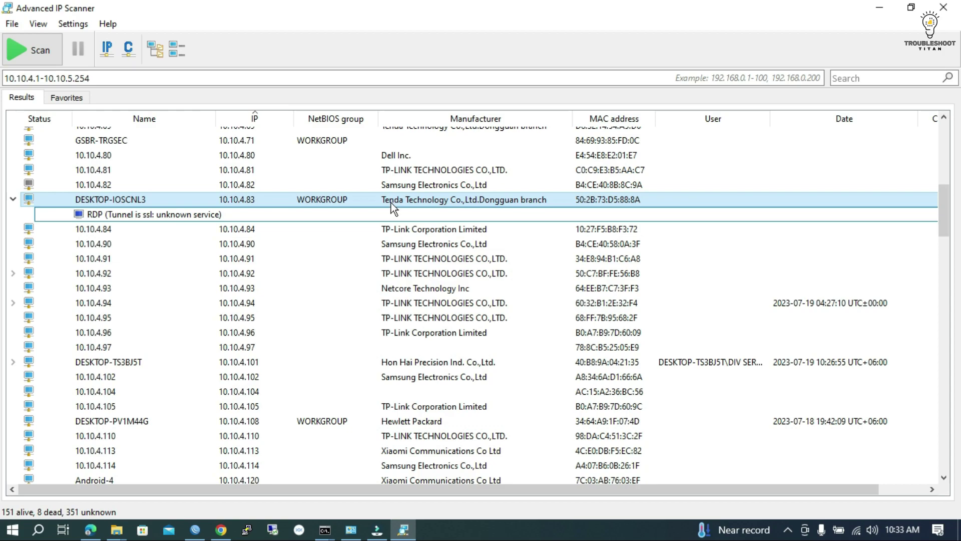
{"action": "key", "text": "F2"}
- Launch a remote desktop connection to 10.10.4.83 from the RDP service's context menu
{"action": "left_click", "coordinate": [130, 215]}
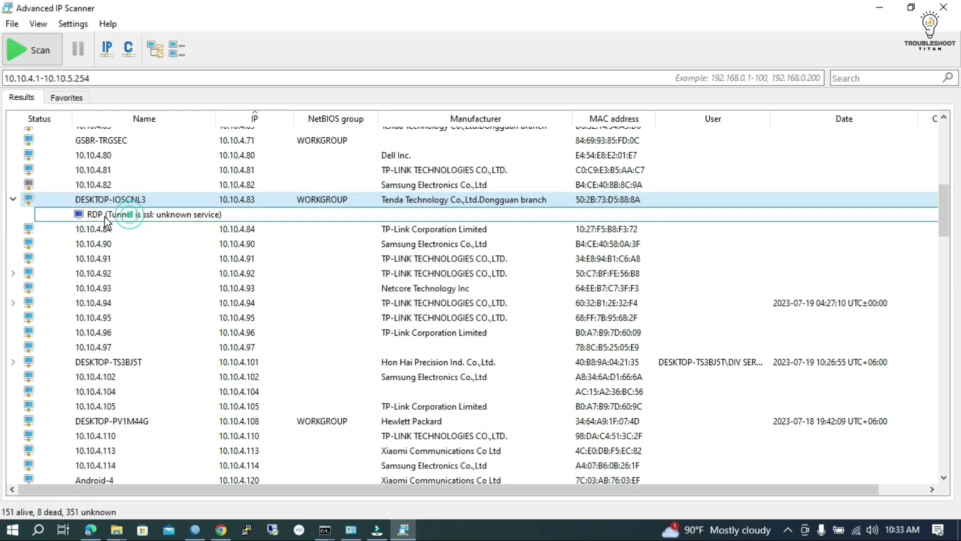
{"action": "right_click", "coordinate": [104, 218]}
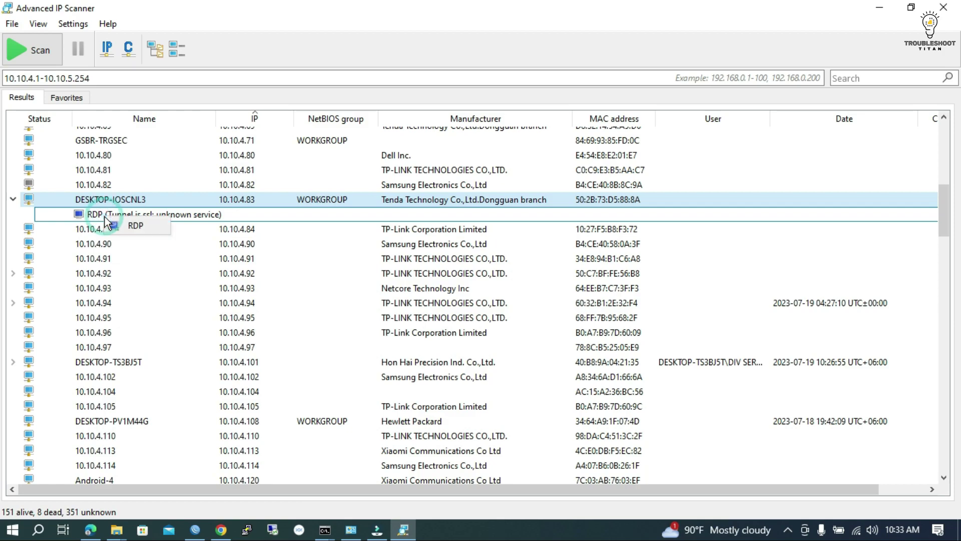
{"action": "left_click", "coordinate": [148, 227]}
{"action": "left_click_drag", "start_coordinate": [473, 177], "coordinate": [464, 121]}
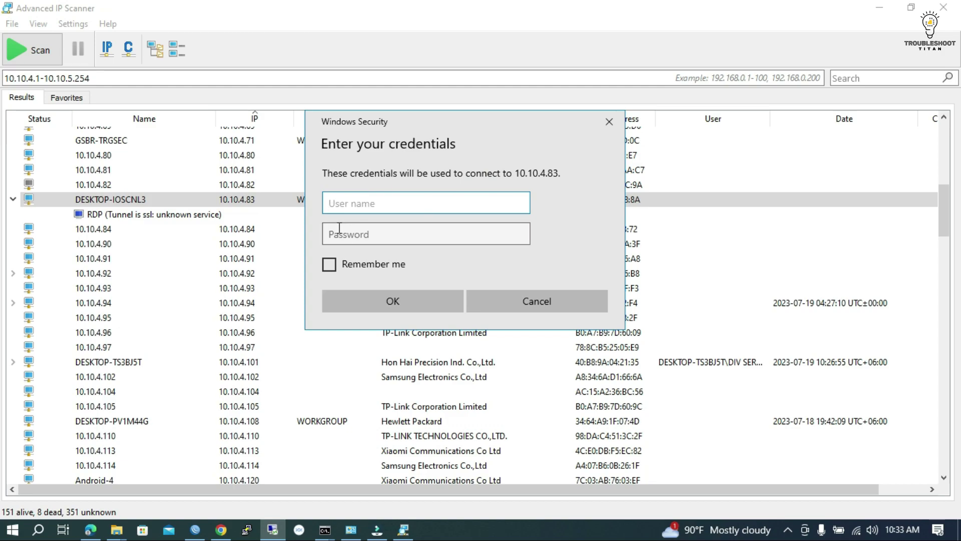
- Enter user name 'admin' and the account password in the Windows Security prompt
{"action": "left_click", "coordinate": [378, 206]}
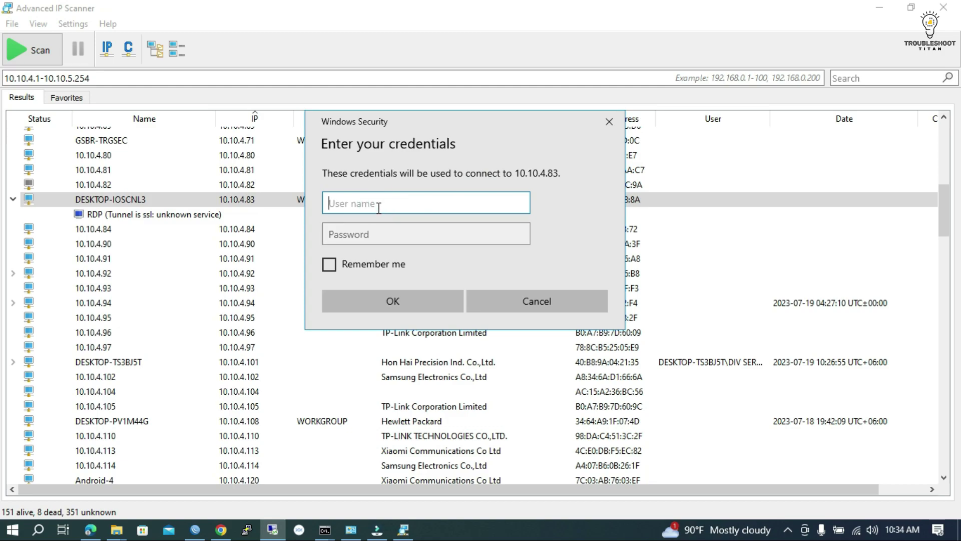
{"action": "type", "text": "admin"}
{"action": "left_click", "coordinate": [400, 235]}
{"action": "type", "text": "*****"}
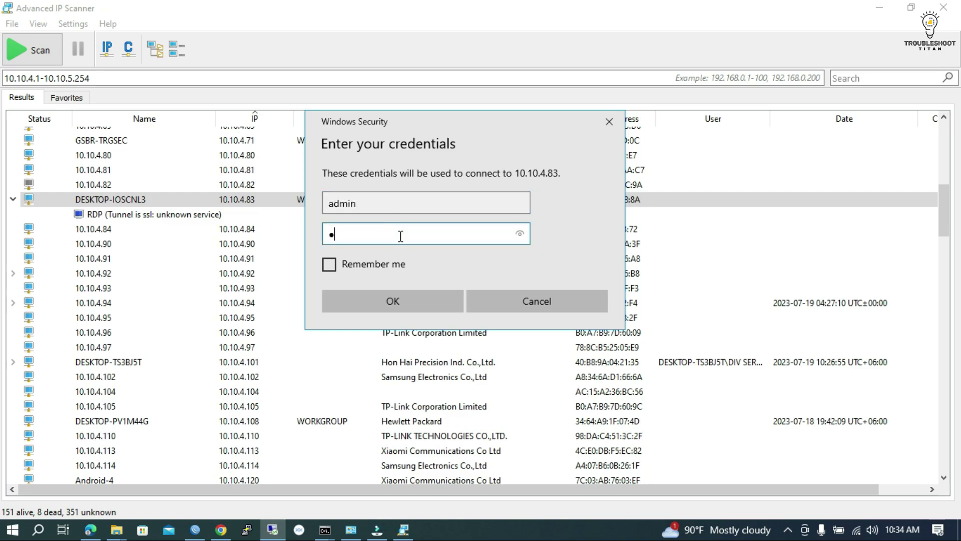
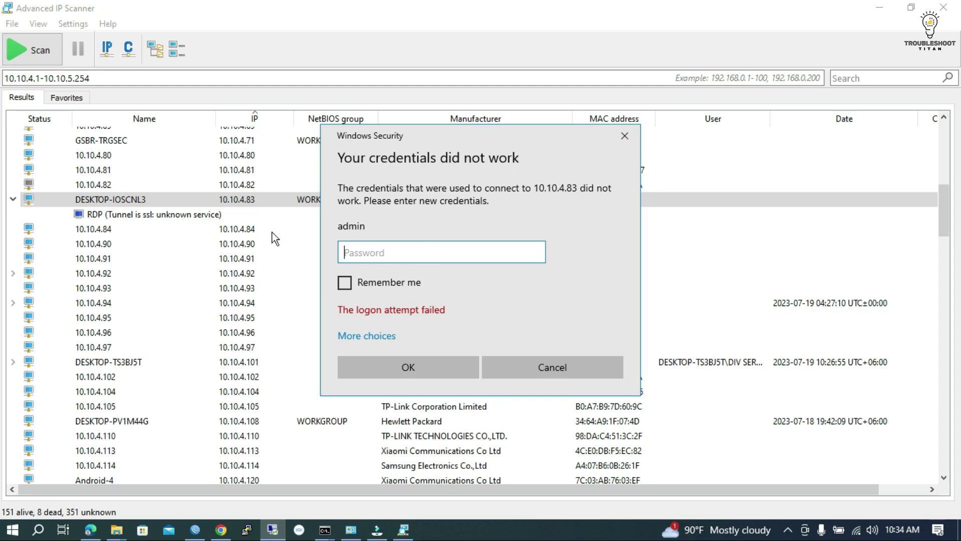
- Dismiss the credentials prompt and expand 10.10.4.92, 10.10.4.94 and DESKTOP-TS3BJ5T to show their HTTP and RDP services
{"action": "left_click", "coordinate": [624, 136]}
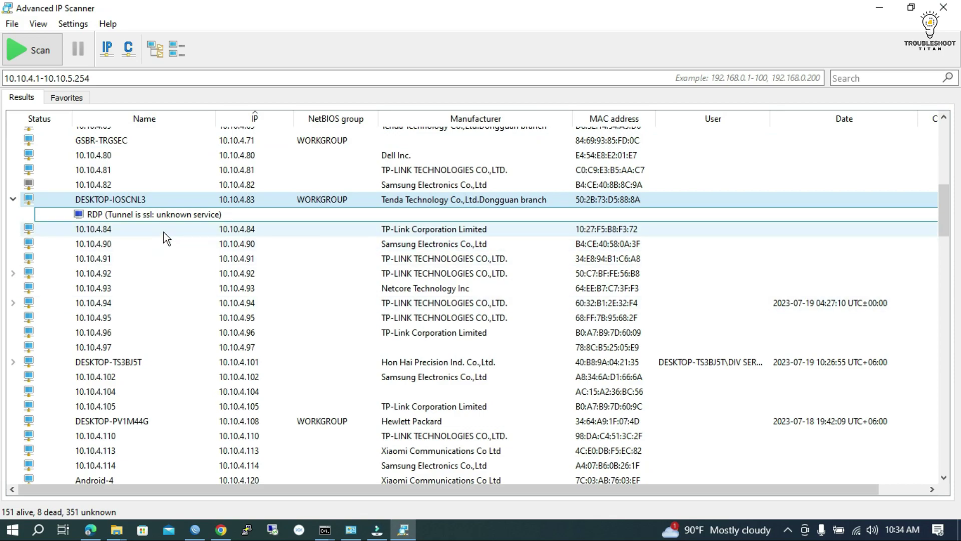
{"action": "left_click", "coordinate": [13, 273]}
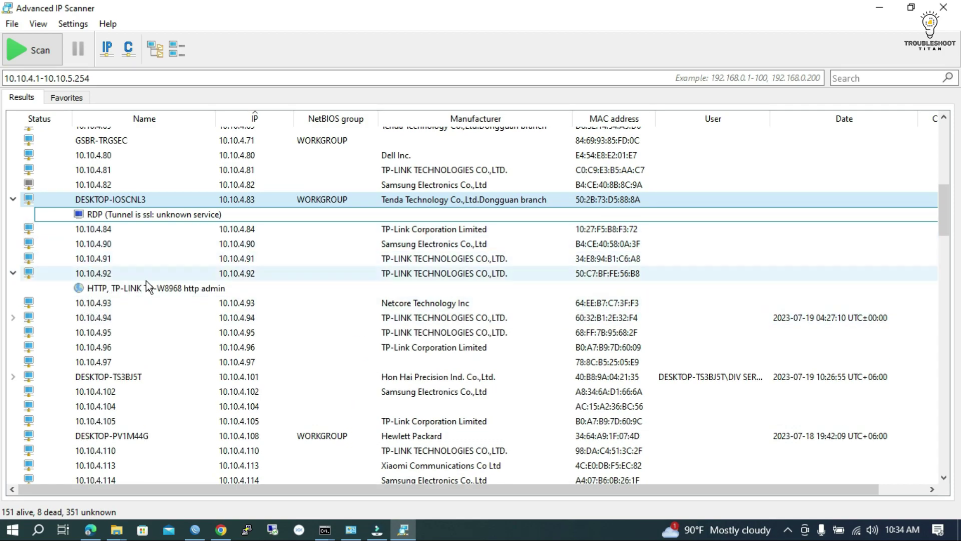
{"action": "scroll", "coordinate": [209, 283], "scroll_direction": "down", "scroll_amount": 2}
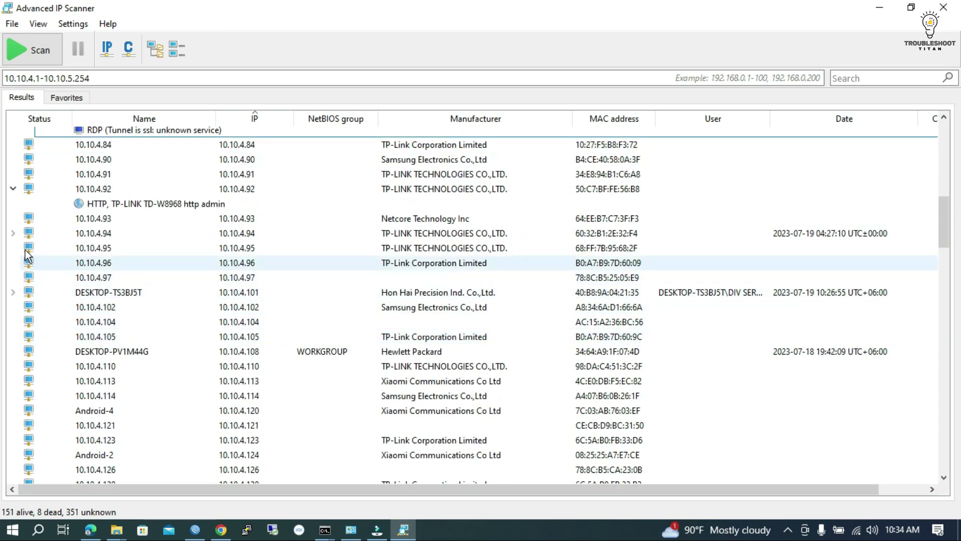
{"action": "left_click", "coordinate": [15, 232]}
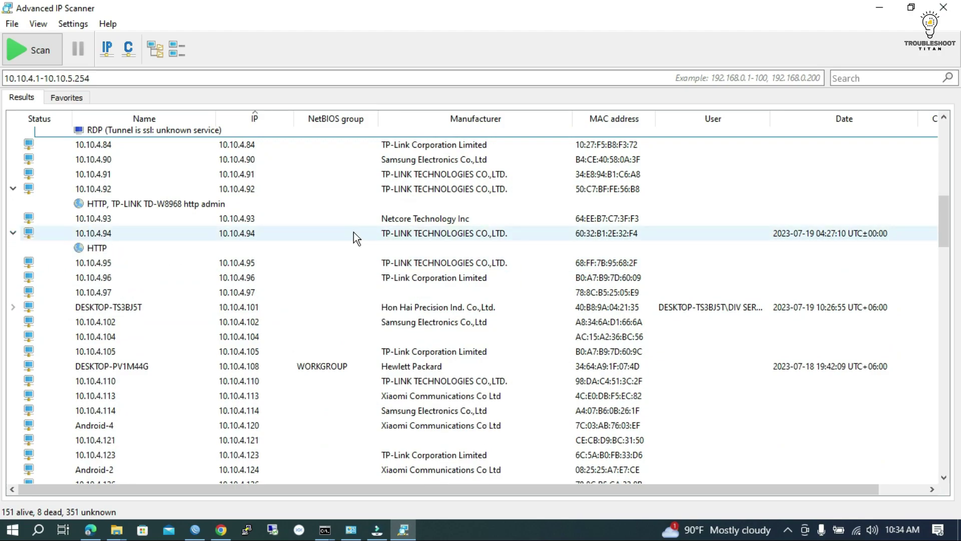
{"action": "left_click", "coordinate": [13, 307]}
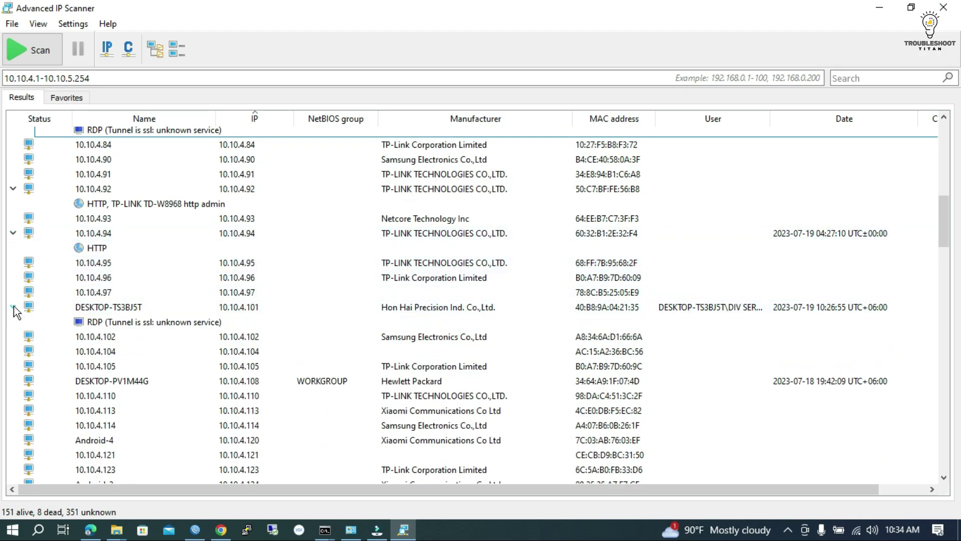
{"action": "left_click", "coordinate": [92, 324]}
- Expand 10.10.4.163 and DESKTOP-1F2VJVD, then select the shared Users folder
{"action": "scroll", "coordinate": [251, 340], "scroll_direction": "down", "scroll_amount": 1}
{"action": "scroll", "coordinate": [251, 340], "scroll_direction": "down", "scroll_amount": 8}
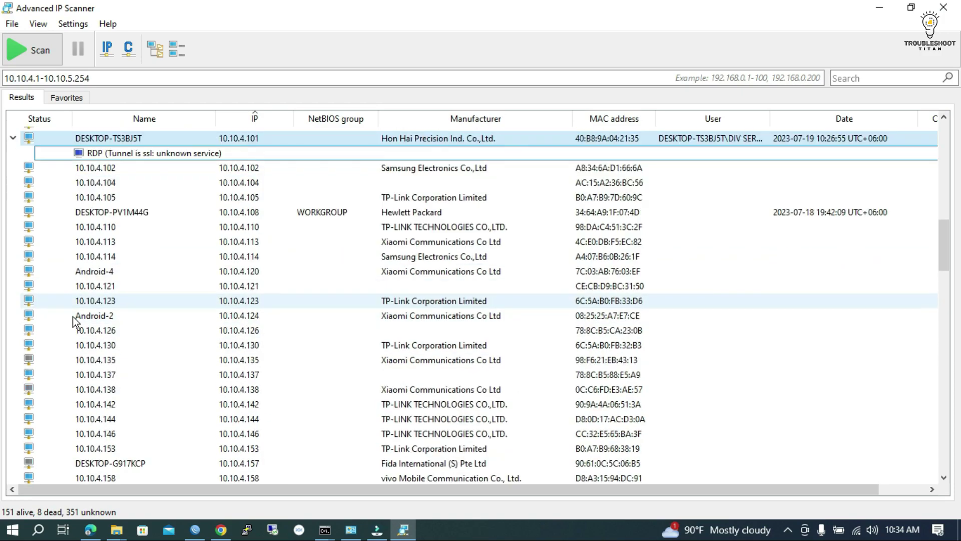
{"action": "left_click", "coordinate": [12, 311]}
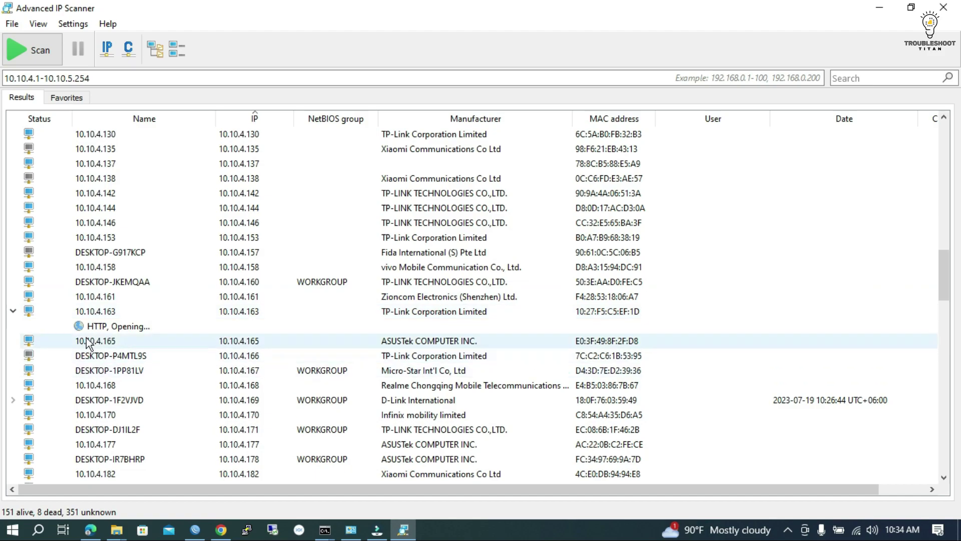
{"action": "left_click", "coordinate": [14, 400]}
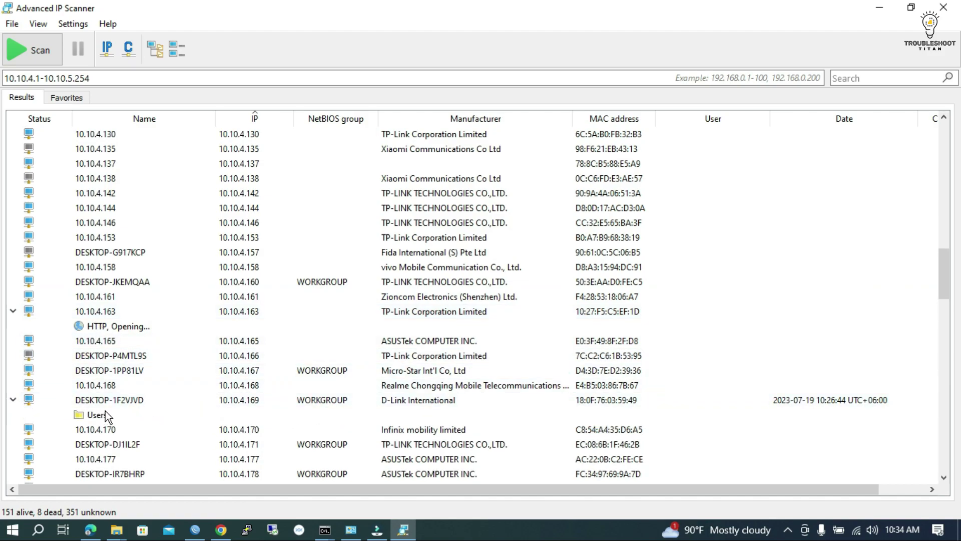
{"action": "scroll", "coordinate": [154, 400], "scroll_direction": "down", "scroll_amount": 1}
{"action": "scroll", "coordinate": [154, 379], "scroll_direction": "down", "scroll_amount": 2}
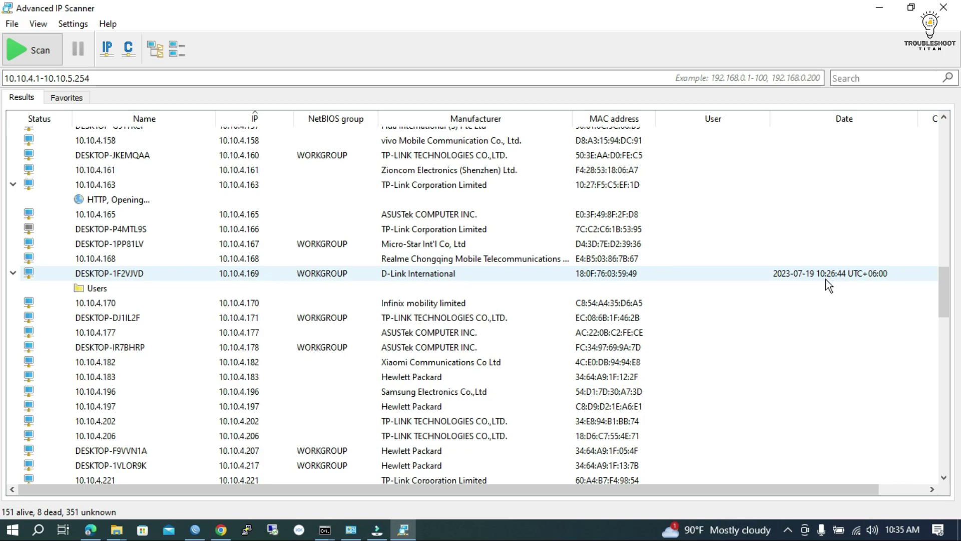
{"action": "left_click", "coordinate": [94, 290]}
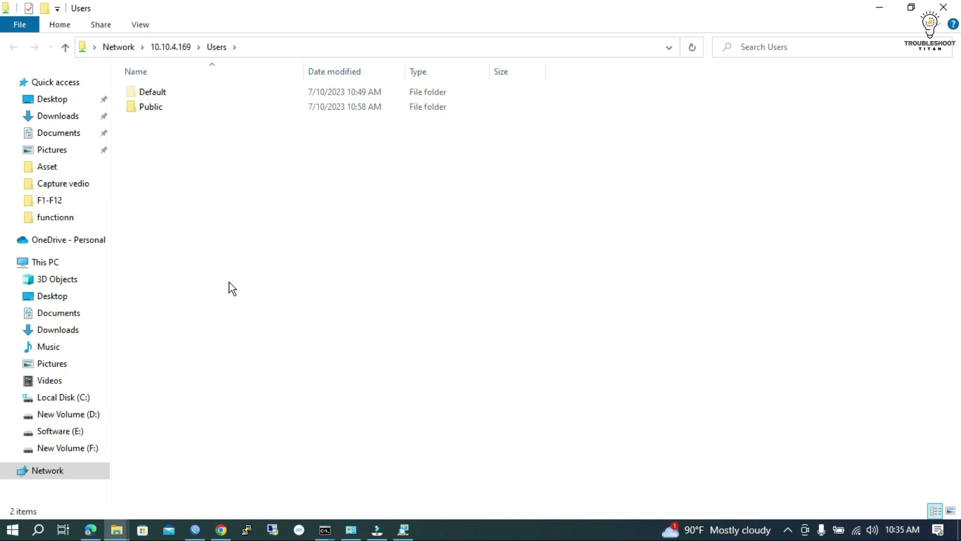
- Open the Default folder in \\10.10.4.169\Users, then minimize File Explorer
{"action": "double_click", "coordinate": [150, 91]}
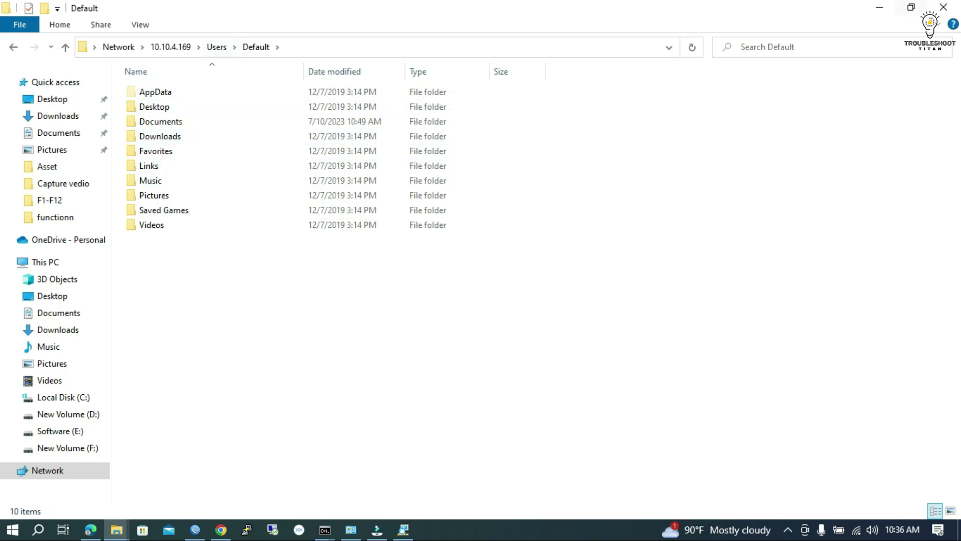
{"action": "left_click", "coordinate": [880, 8]}
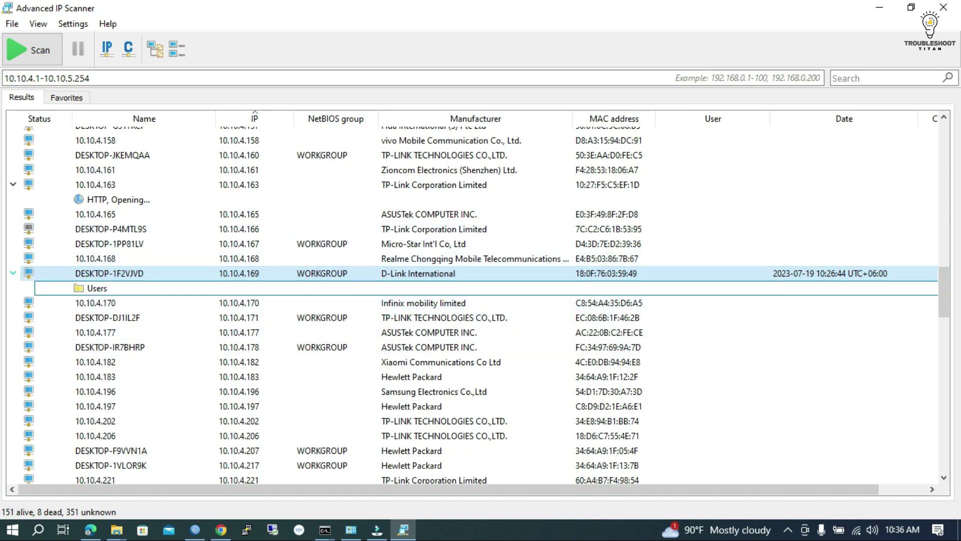
- Collapse DESKTOP-1F2VJVD and expand 10.10.5.212 to reveal its HTTP, WEB SERVICE entry
{"action": "left_click", "coordinate": [13, 272]}
{"action": "scroll", "coordinate": [137, 314], "scroll_direction": "down", "scroll_amount": 4}
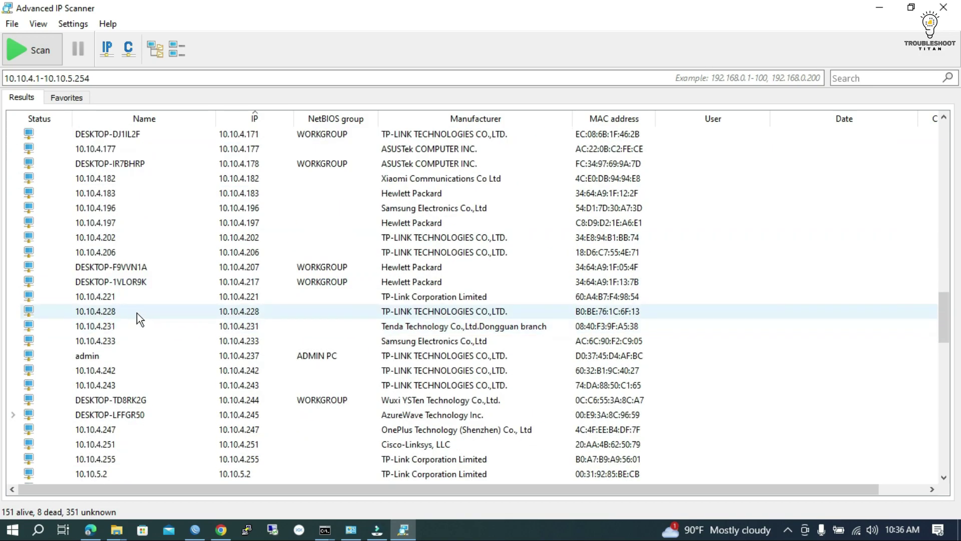
{"action": "scroll", "coordinate": [110, 300], "scroll_direction": "down", "scroll_amount": 20}
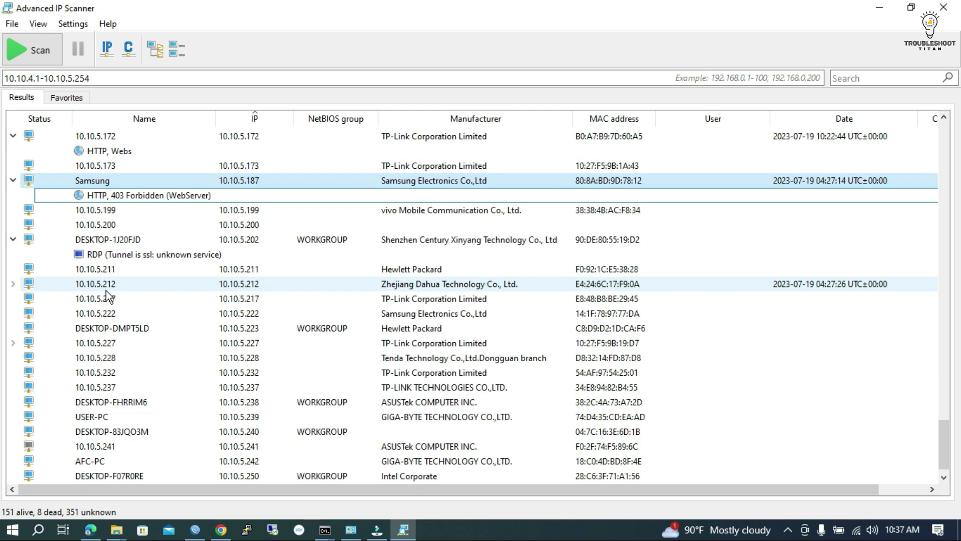
{"action": "left_click", "coordinate": [13, 284]}
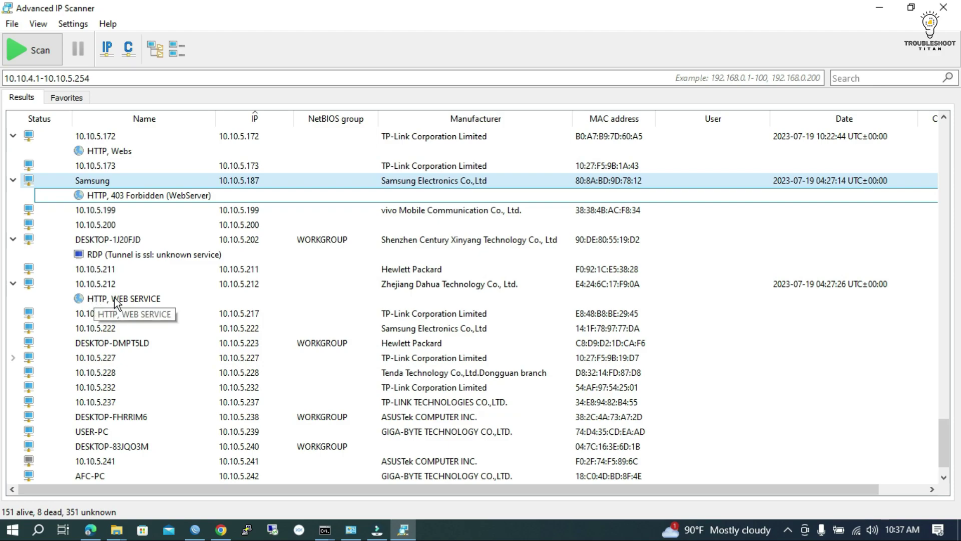
- Open 10.10.5.212's web service in Edge and enter the login username on the Dahua login page
{"action": "double_click", "coordinate": [115, 299]}
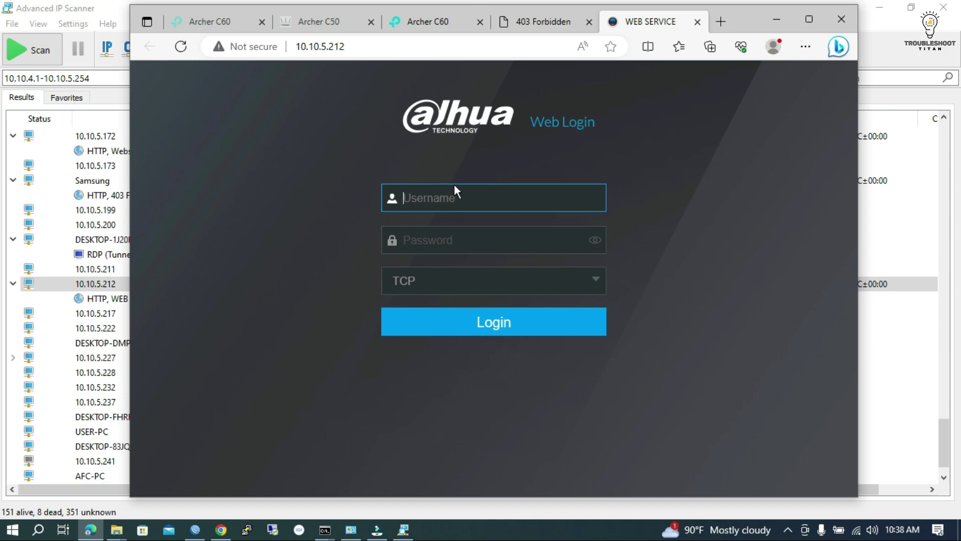
{"action": "left_click", "coordinate": [443, 199]}
{"action": "type", "text": "admin"}
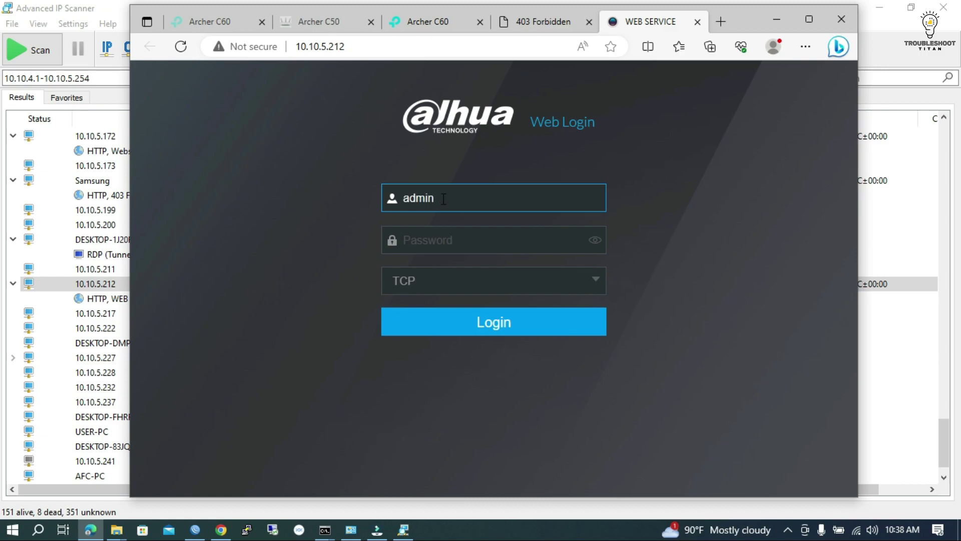
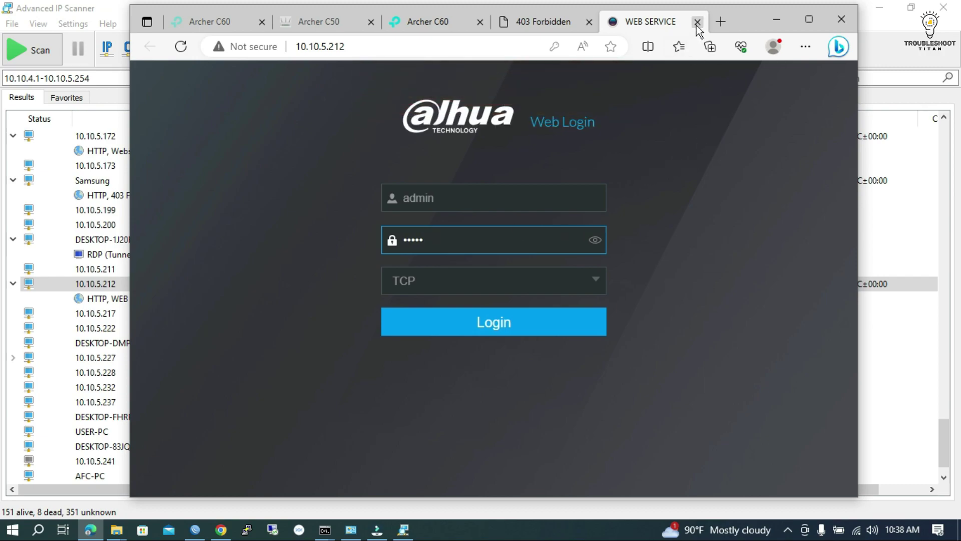
- Close the Dahua WEB SERVICE and 403 Forbidden tabs in Edge, then minimize the browser
{"action": "left_click", "coordinate": [696, 24]}
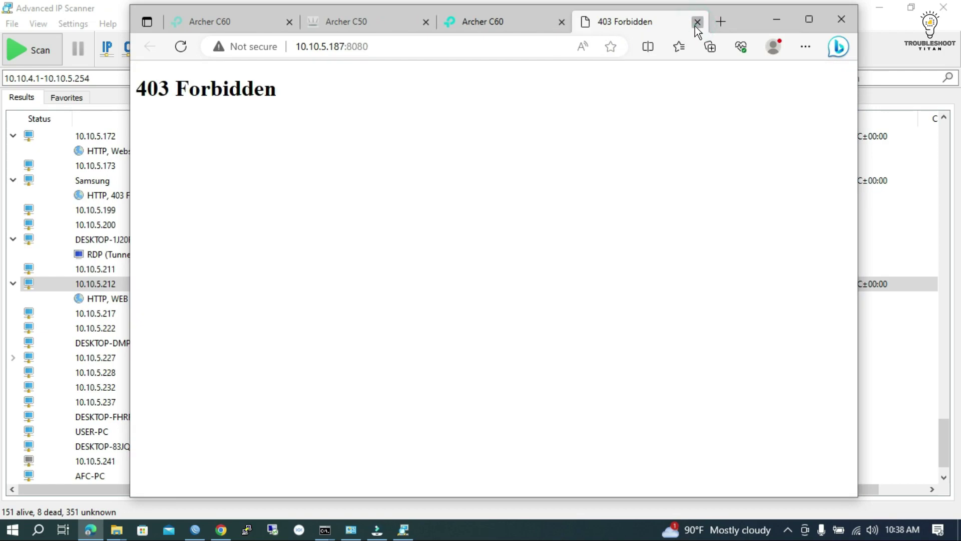
{"action": "left_click", "coordinate": [696, 25]}
{"action": "left_click", "coordinate": [779, 19]}
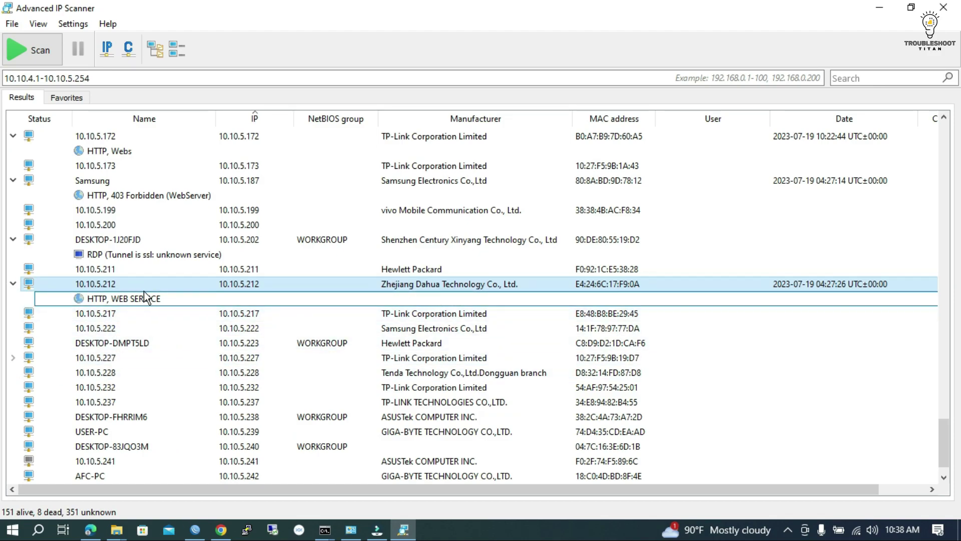
- Expand host 10.10.5.227 in the results list to reveal its HTTP service
{"action": "scroll", "coordinate": [150, 351], "scroll_direction": "down", "scroll_amount": 1}
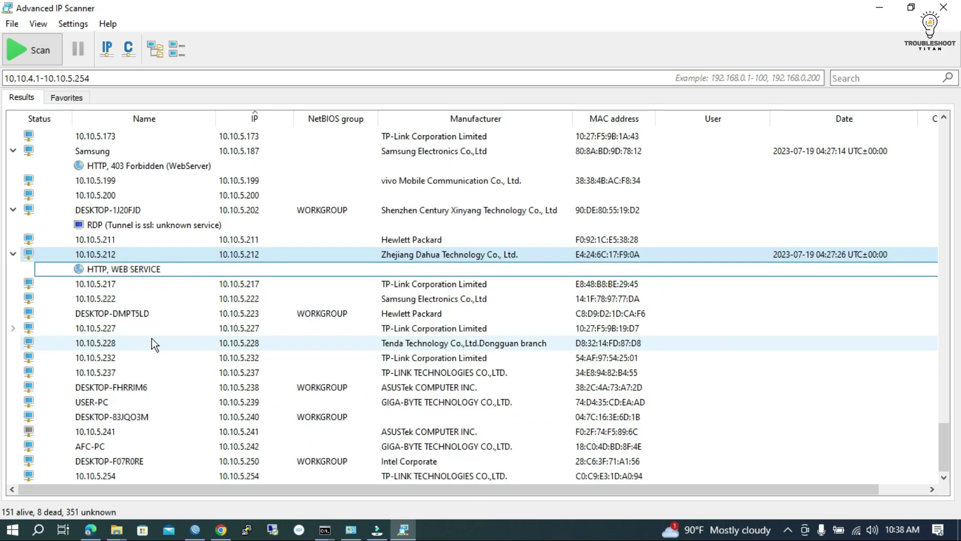
{"action": "left_click", "coordinate": [13, 328]}
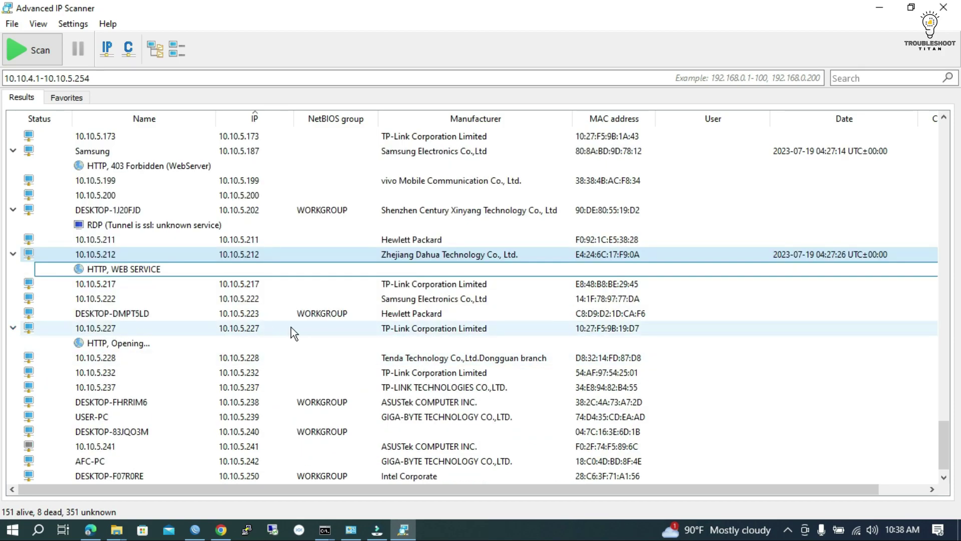
{"action": "scroll", "coordinate": [100, 368], "scroll_direction": "down", "scroll_amount": 1}
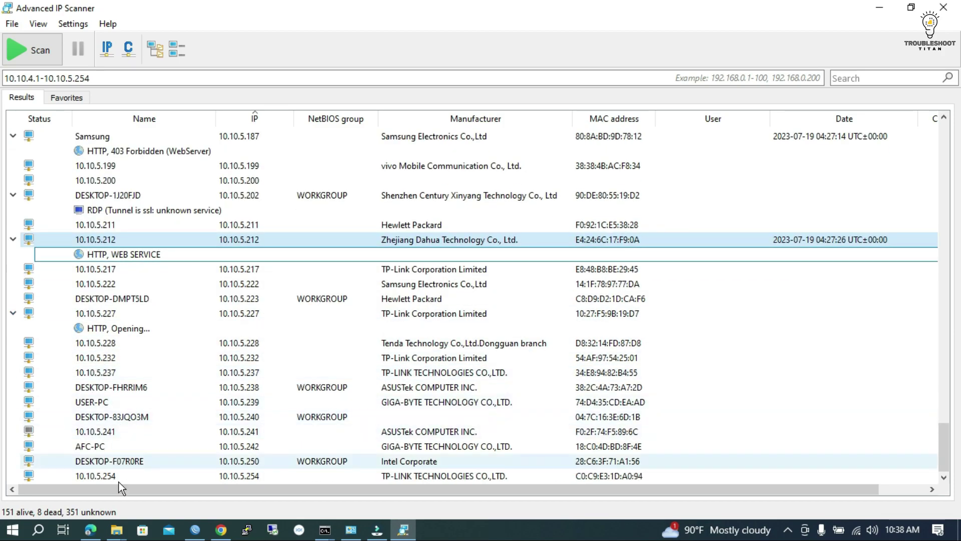
- Review the 10.10.4.1–10.10.5.254 results (151 alive, 8 dead), then minimize the scanner
{"action": "scroll", "coordinate": [401, 283], "scroll_direction": "up", "scroll_amount": 15}
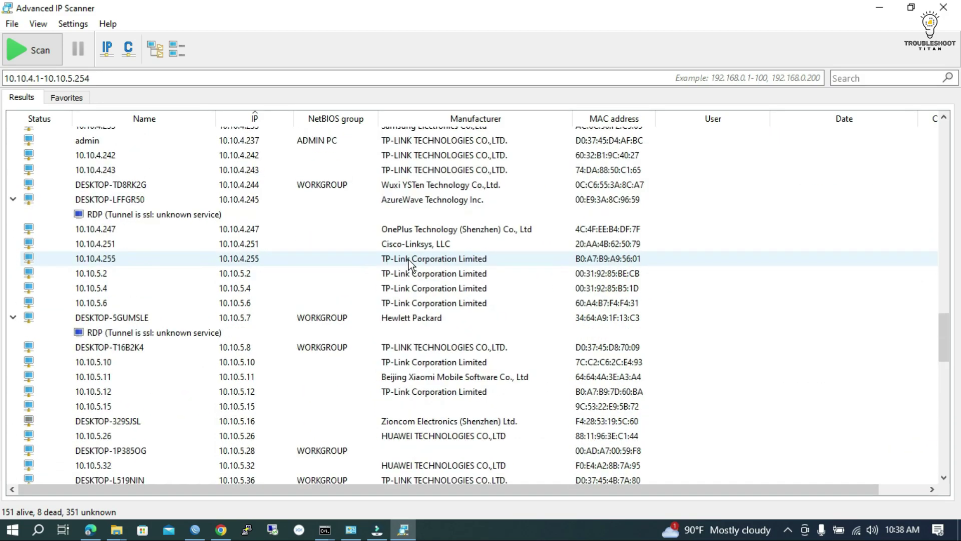
{"action": "scroll", "coordinate": [391, 240], "scroll_direction": "up", "scroll_amount": 12}
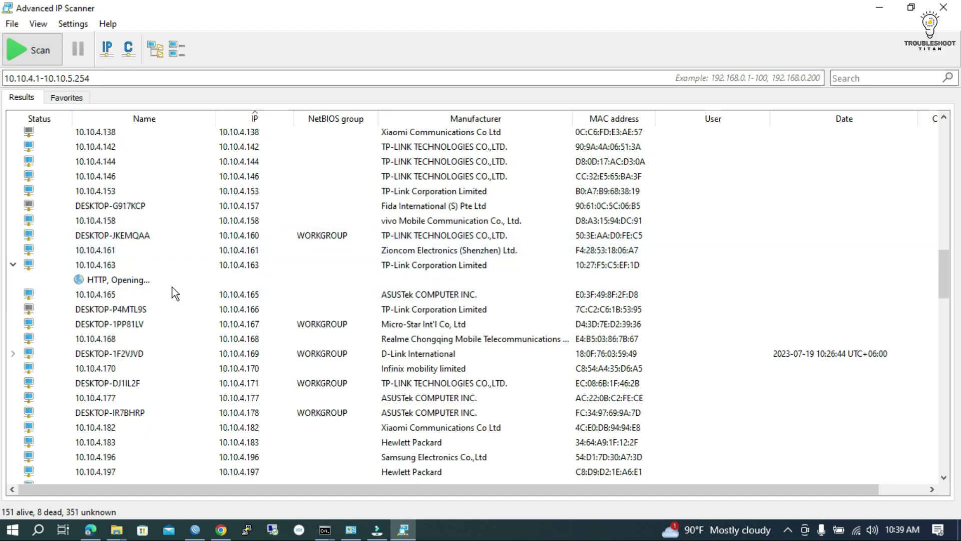
{"action": "scroll", "coordinate": [386, 245], "scroll_direction": "up", "scroll_amount": 3}
{"action": "scroll", "coordinate": [386, 245], "scroll_direction": "up", "scroll_amount": 15}
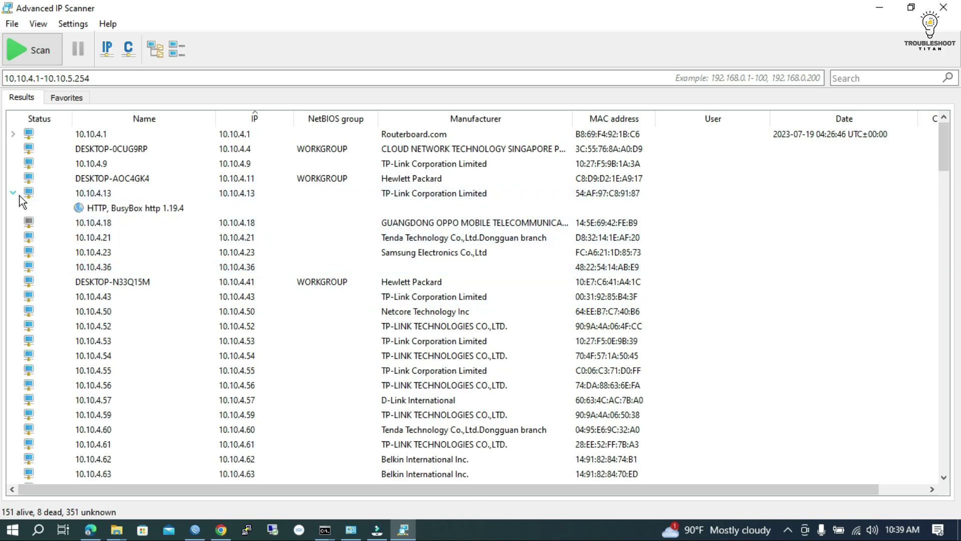
{"action": "left_click", "coordinate": [399, 303]}
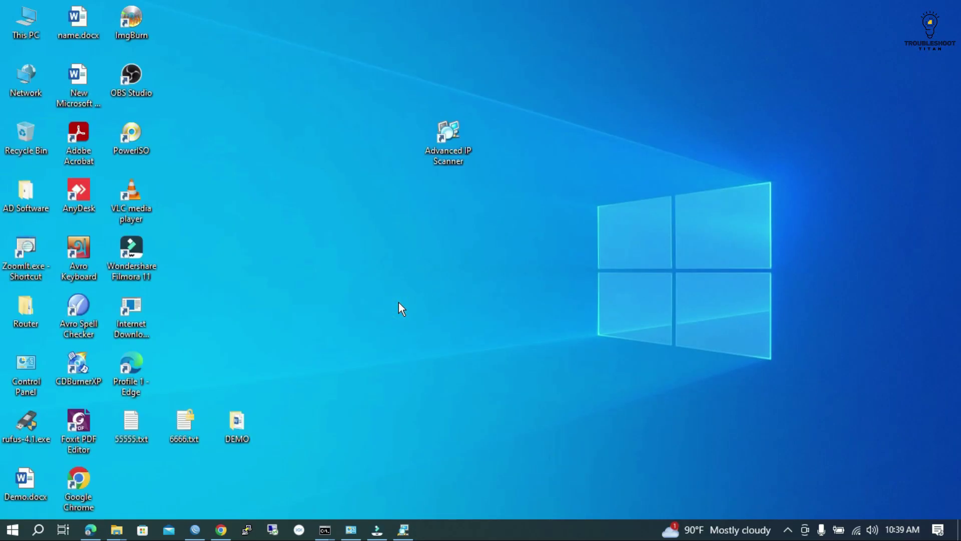